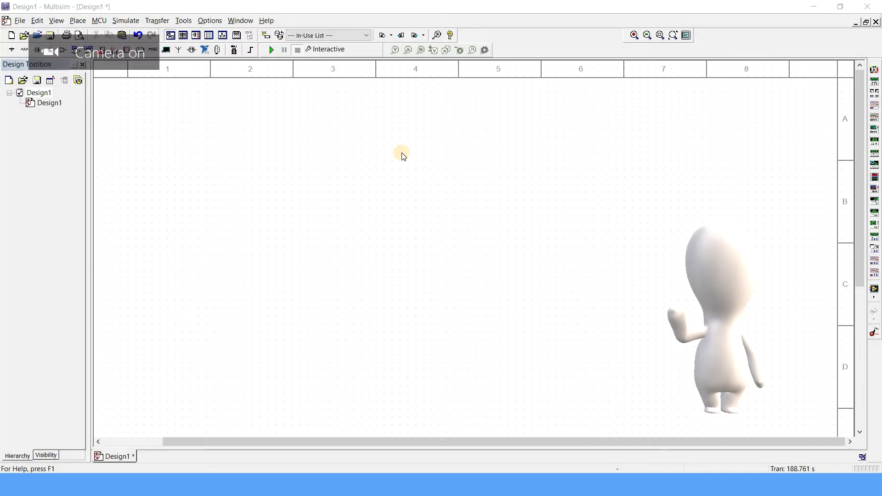
Search the component library for 74LS138 and take the 74LS138N decoder for placement.
click(77, 21)
click(100, 34)
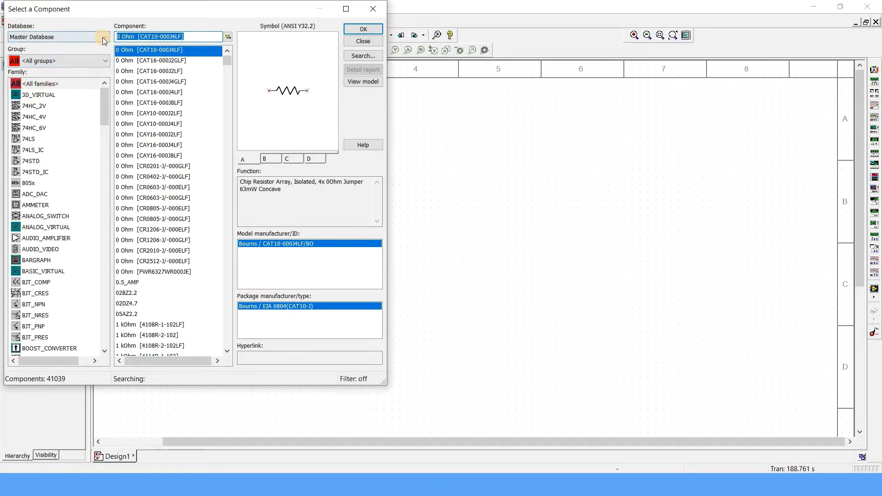
text(74)
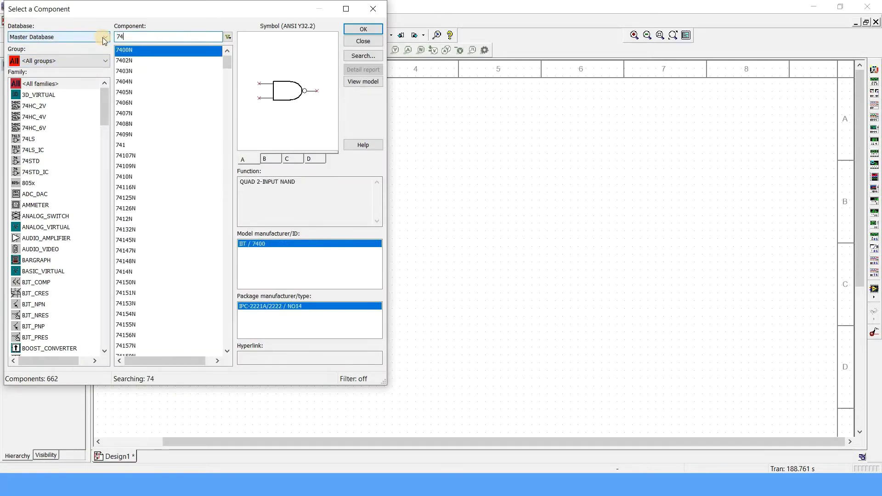
text(LS)
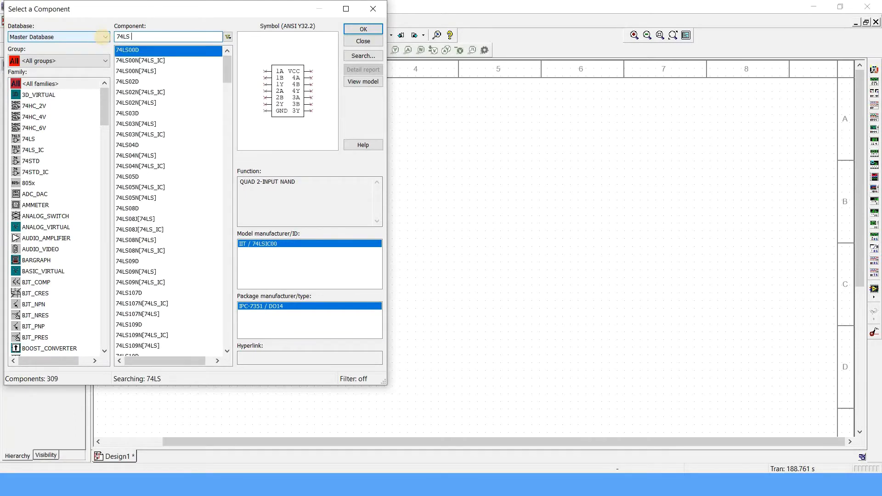
text(138)
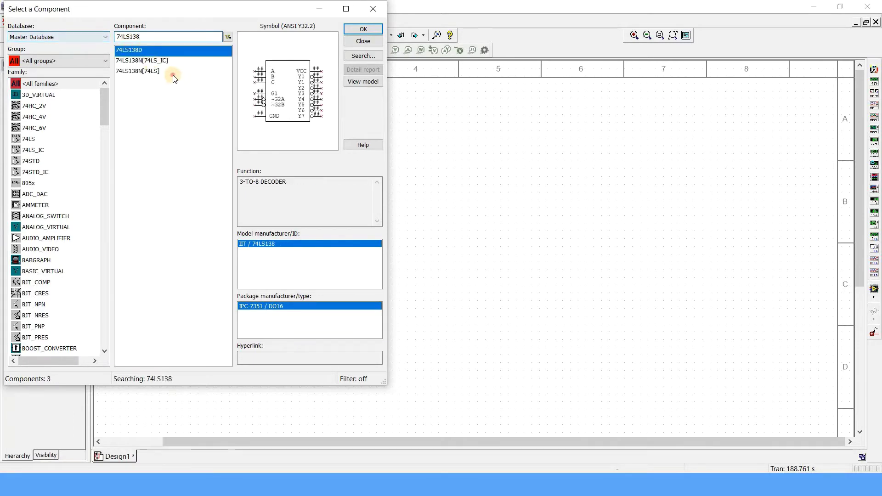
click(173, 72)
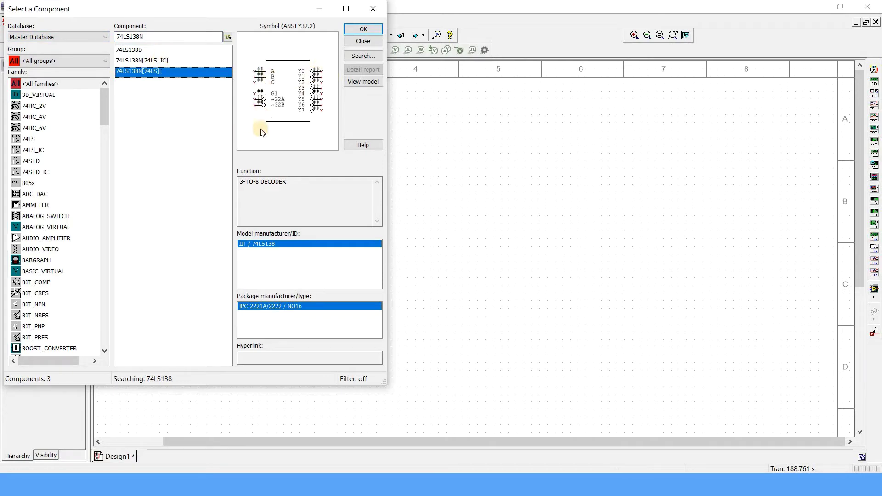
double_click(179, 70)
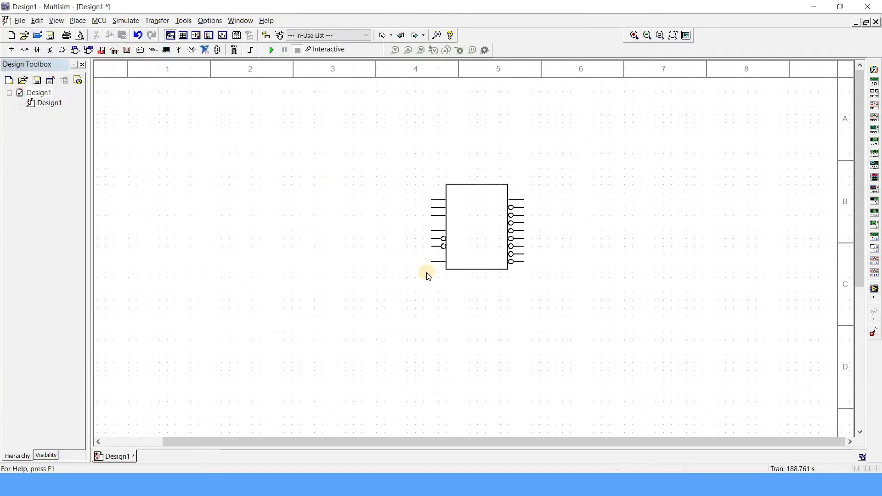
Drop the decoder as U1, add a VCC 5.0V supply above right, and pick GROUND.
click(404, 280)
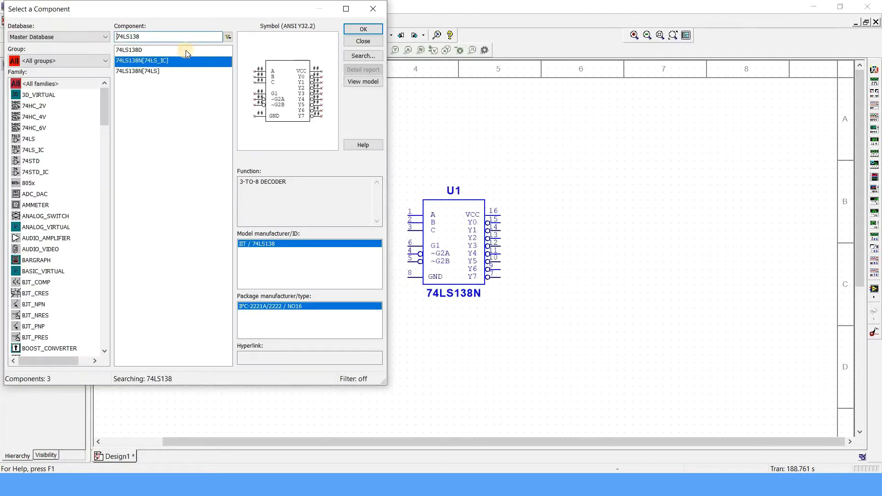
text(vcc)
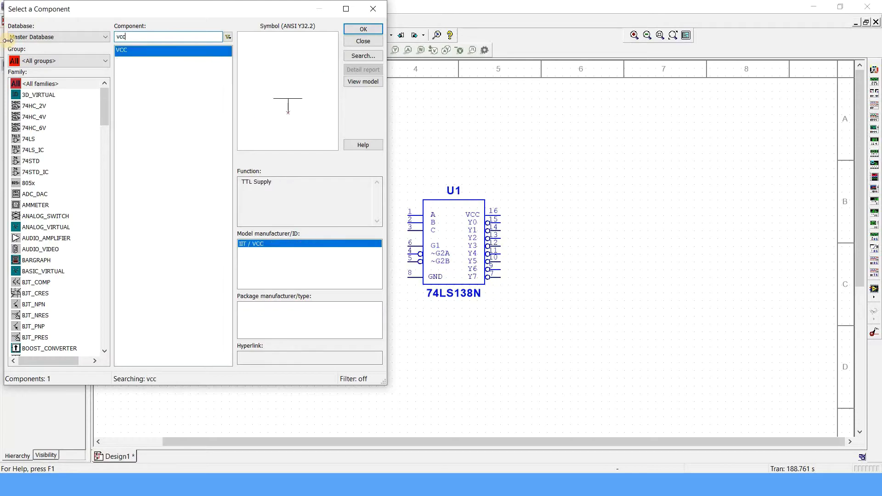
key(Return)
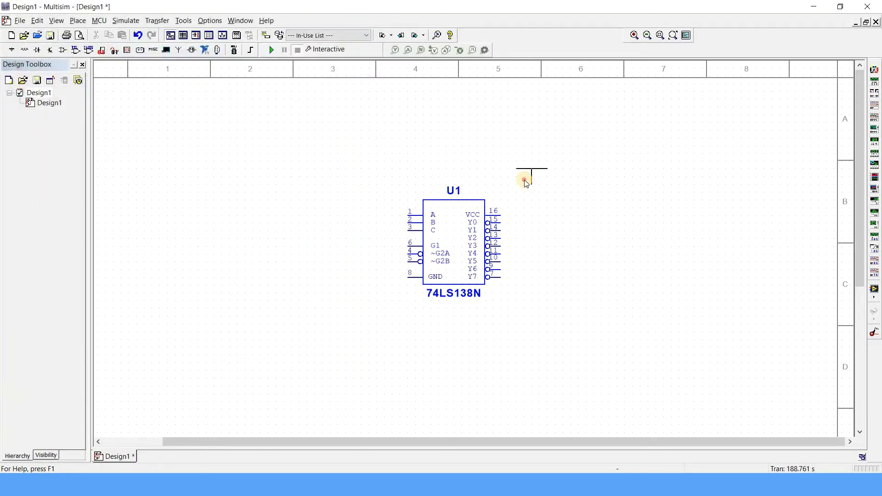
click(524, 177)
text(gro)
double_click(156, 58)
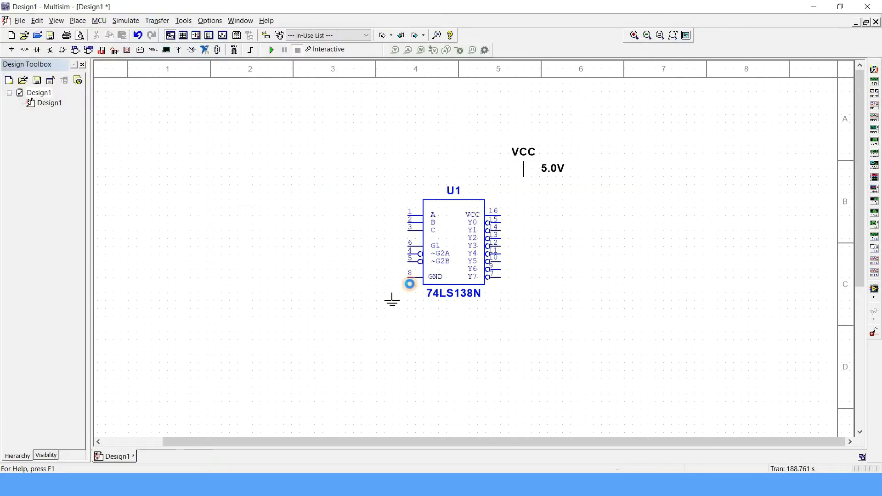
Place the ground symbol and wire U1's ~G2A, ~G2B and GND pins to it.
click(390, 303)
click(363, 40)
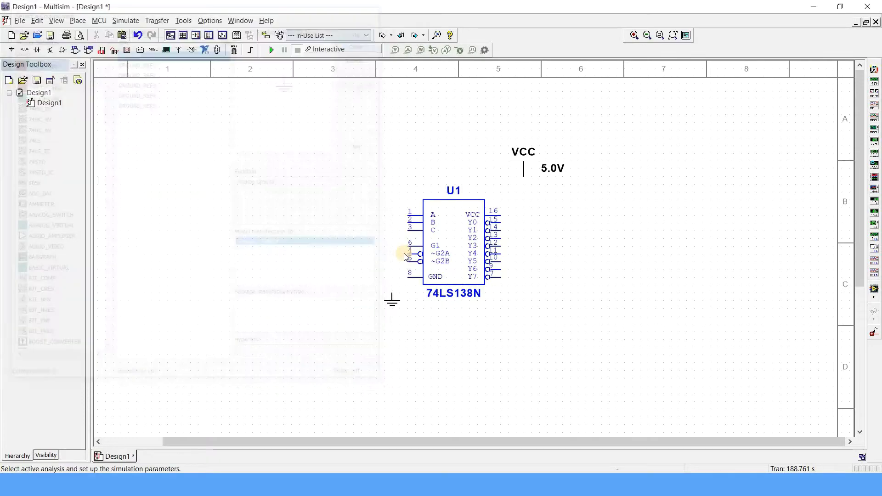
click(392, 294)
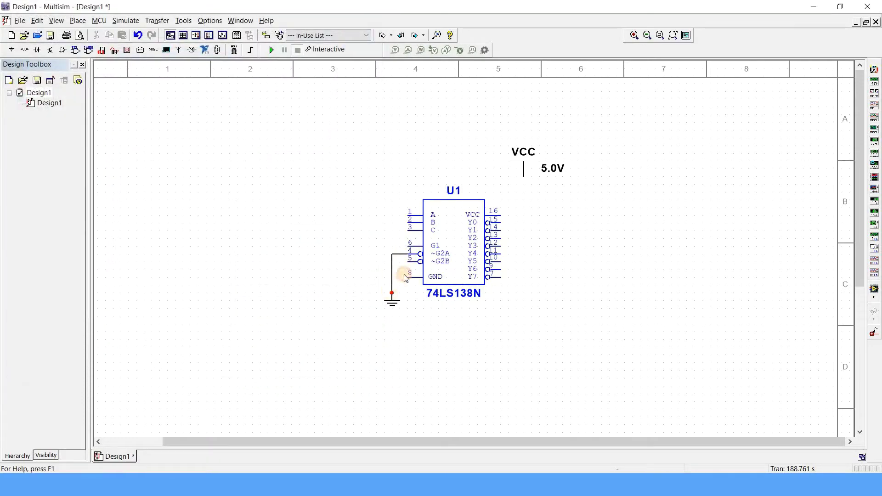
click(408, 256)
click(394, 261)
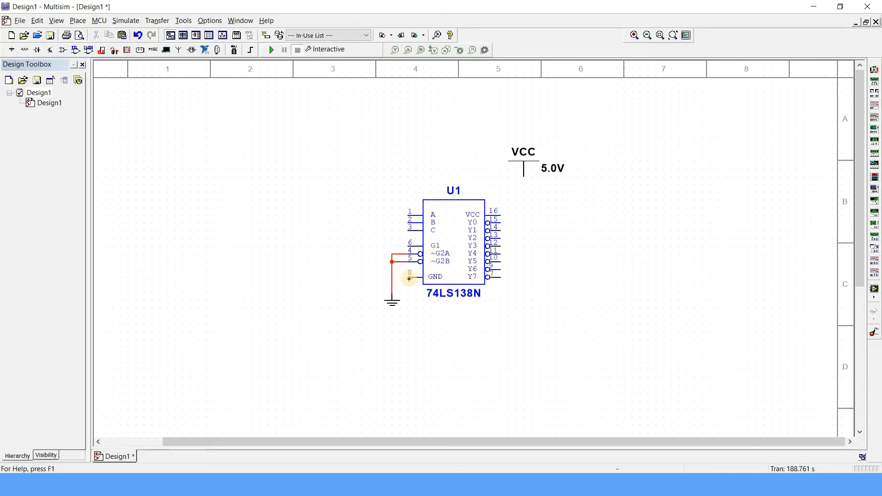
click(393, 276)
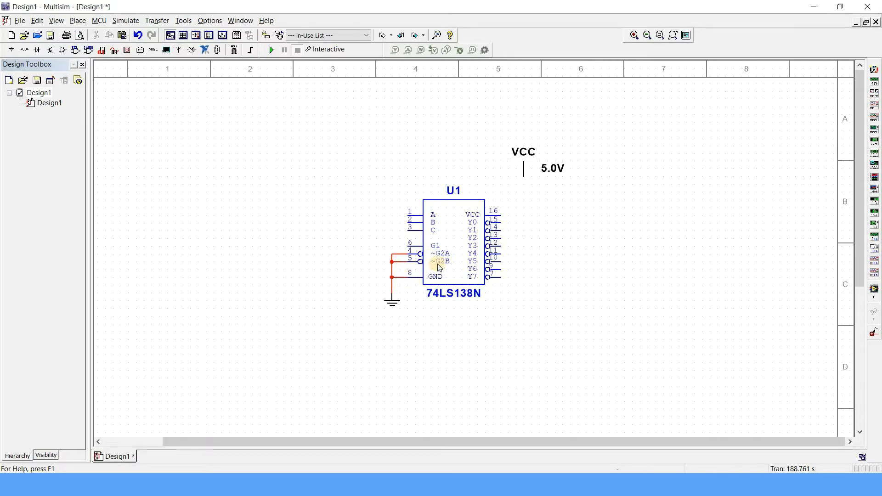
Wire U1's G1 pin 6 to the VCC 5.0V supply.
click(408, 246)
click(524, 176)
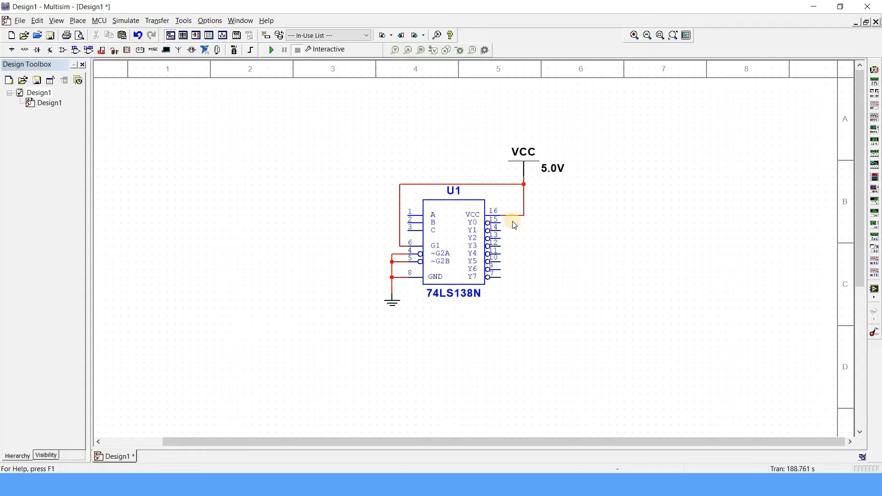
scroll(514, 224, up, 2)
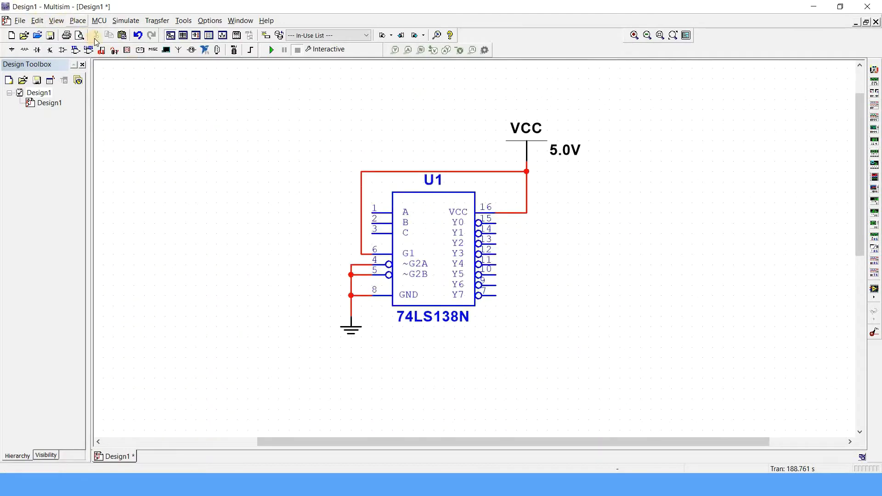
Place an interactive digital constant from Sources > DIGITAL_SOURCES left of the decoder.
click(78, 20)
click(104, 39)
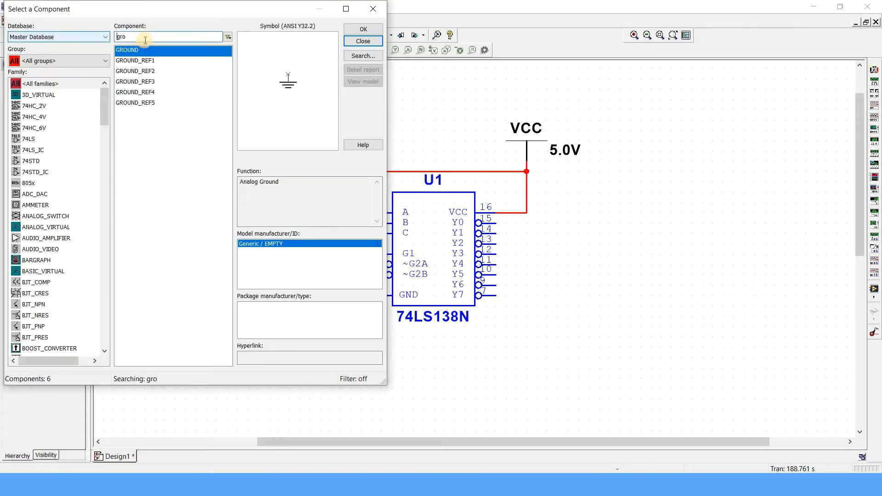
click(76, 57)
click(57, 86)
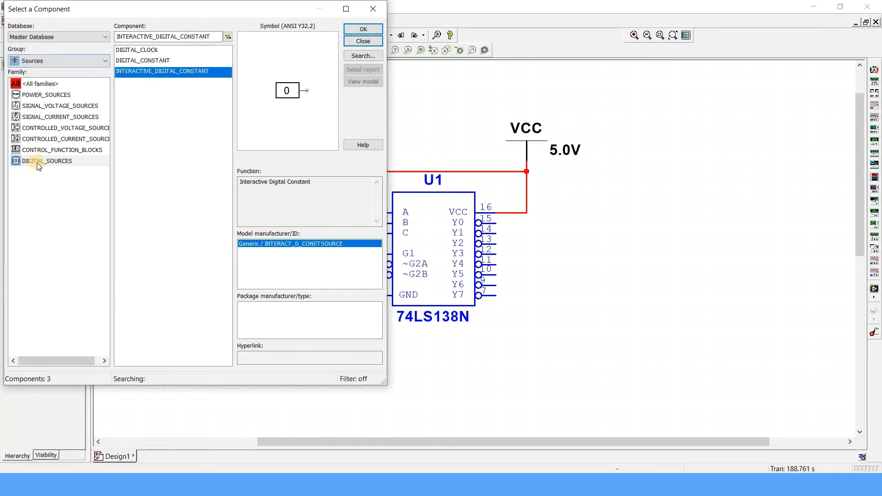
click(45, 161)
key(Return)
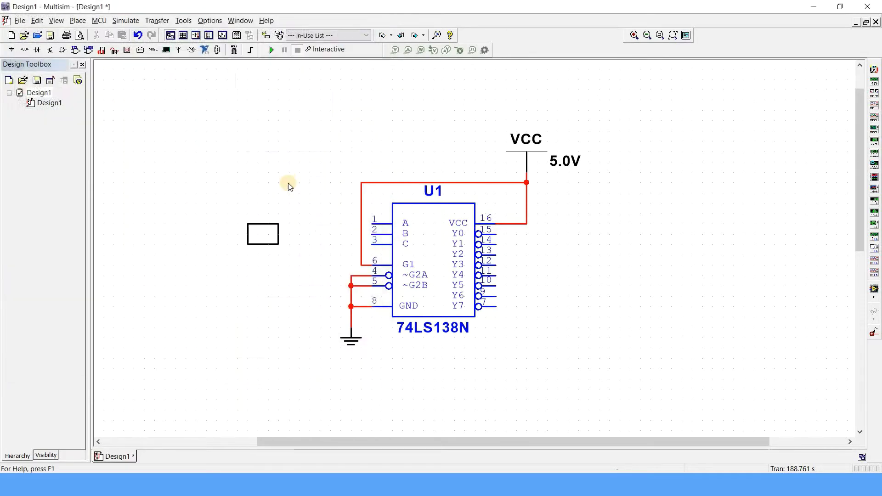
click(255, 150)
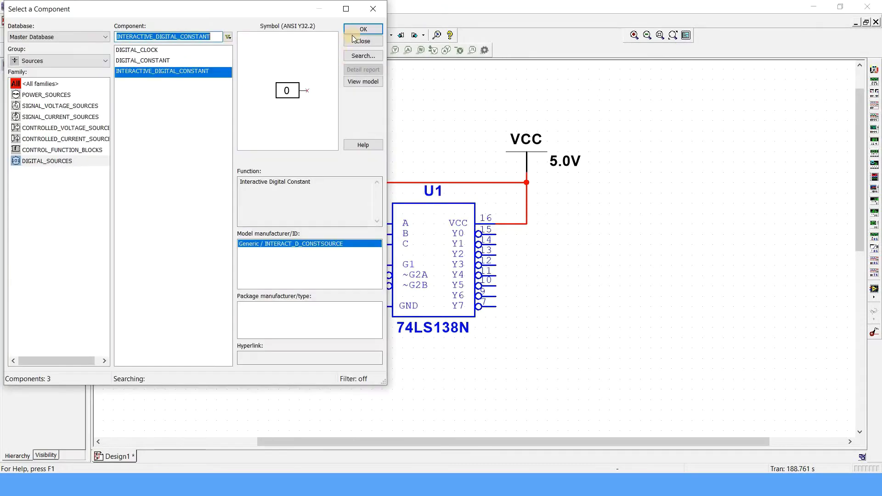
key(Escape)
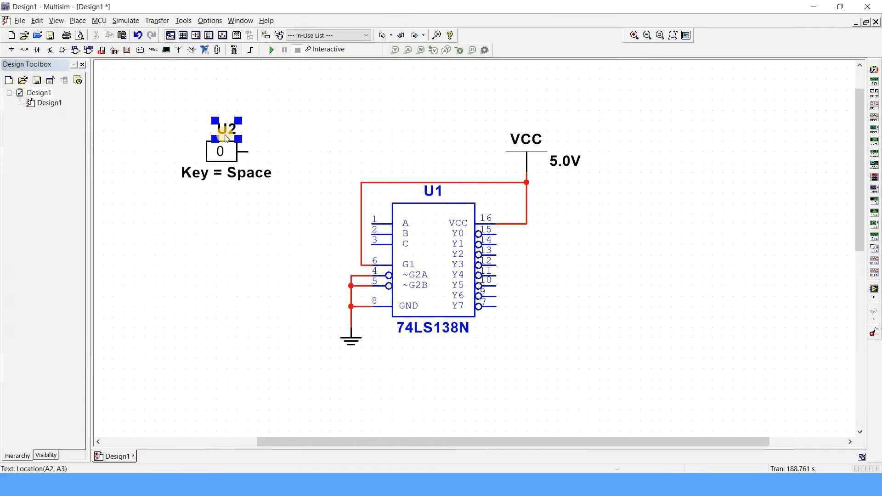
Rename the input to A and hide its label, value and attribute text.
double_click(225, 135)
click(362, 158)
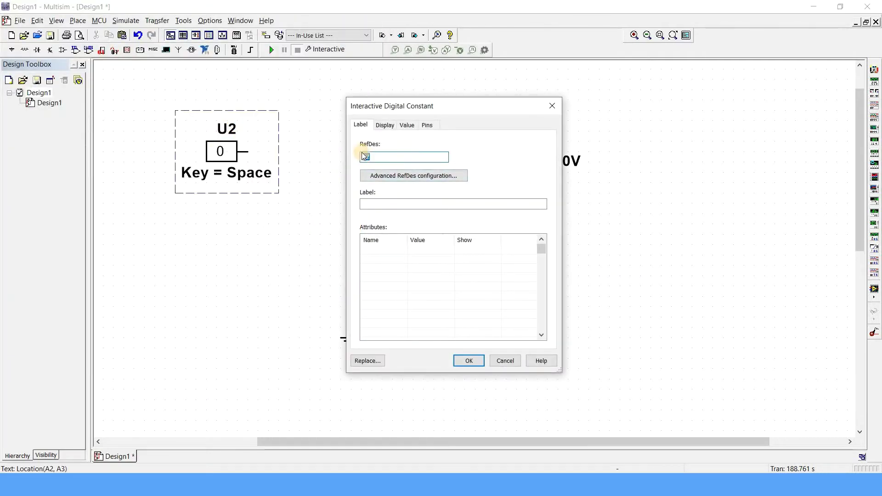
click(385, 125)
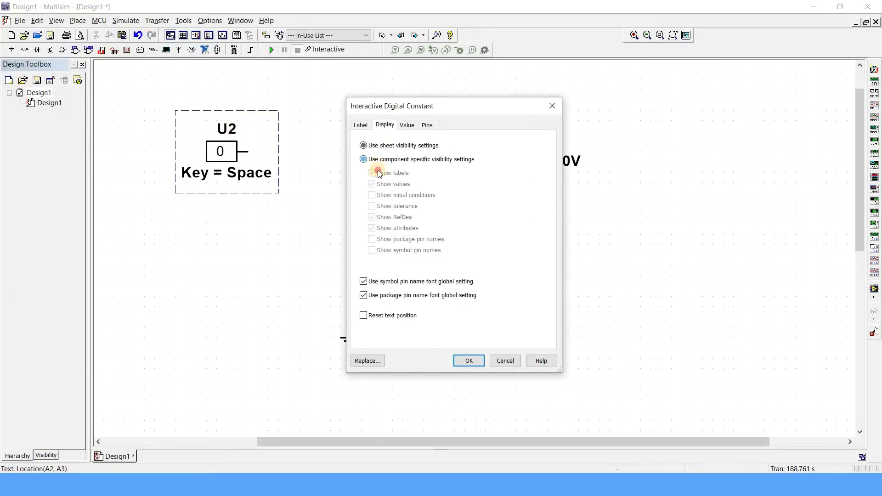
click(378, 172)
click(378, 183)
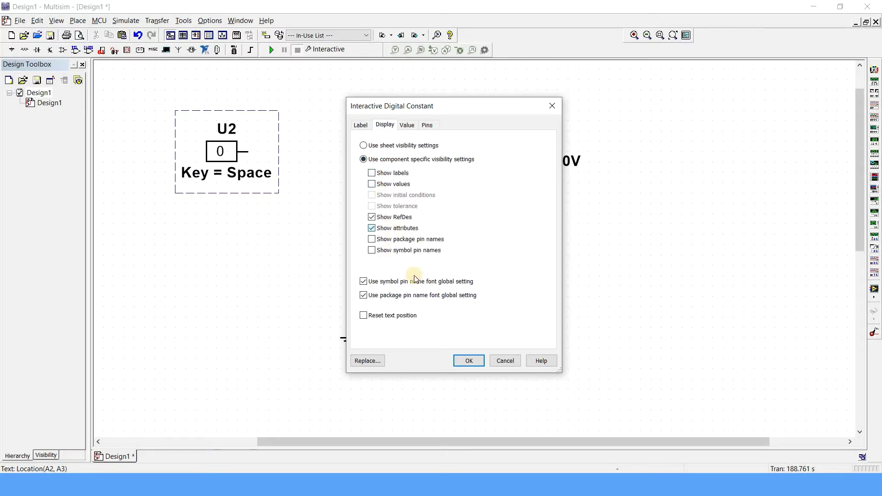
click(372, 228)
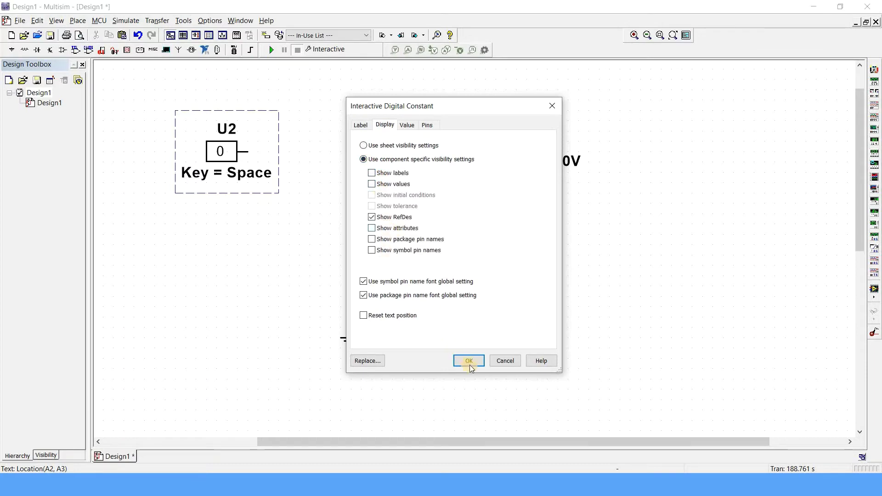
Apply input A's settings and rotate it 90° clockwise to stand vertically.
click(199, 114)
right_click(227, 123)
click(275, 209)
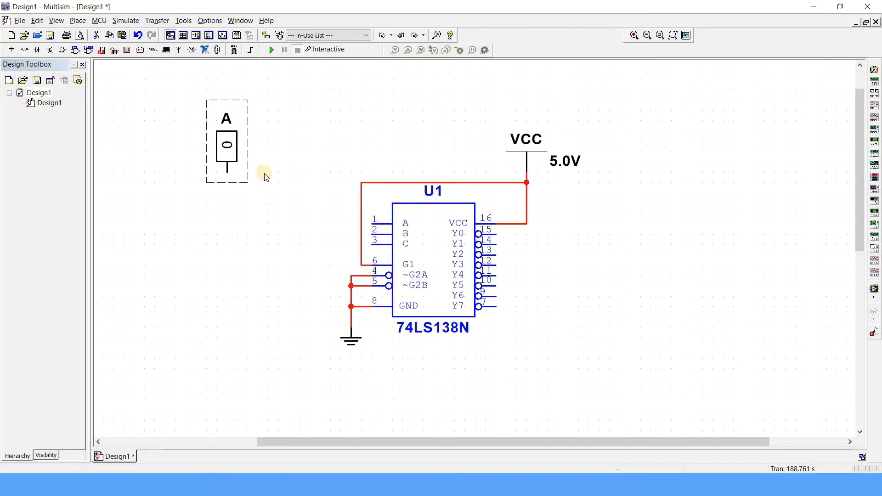
Paste two copies of switch A side by side to its right.
click(205, 104)
key(ctrl+v)
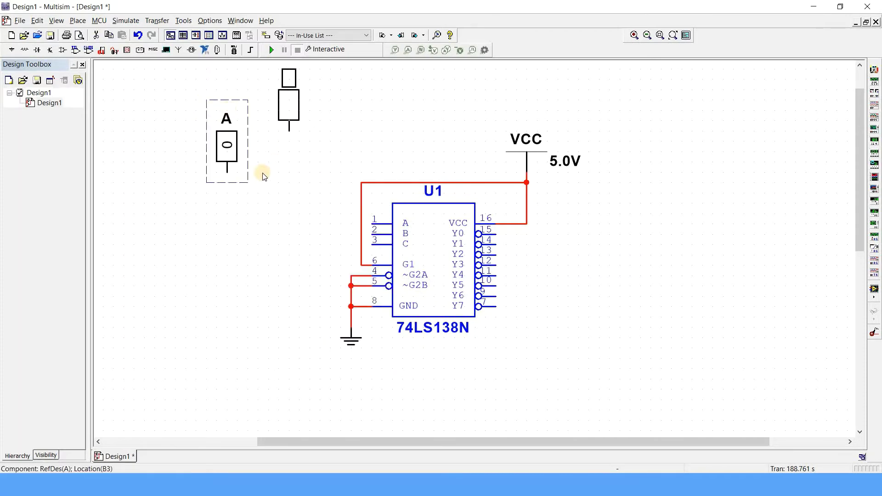
click(262, 174)
key(ctrl+v)
click(290, 175)
Rename the right copy C and the middle copy B.
double_click(296, 120)
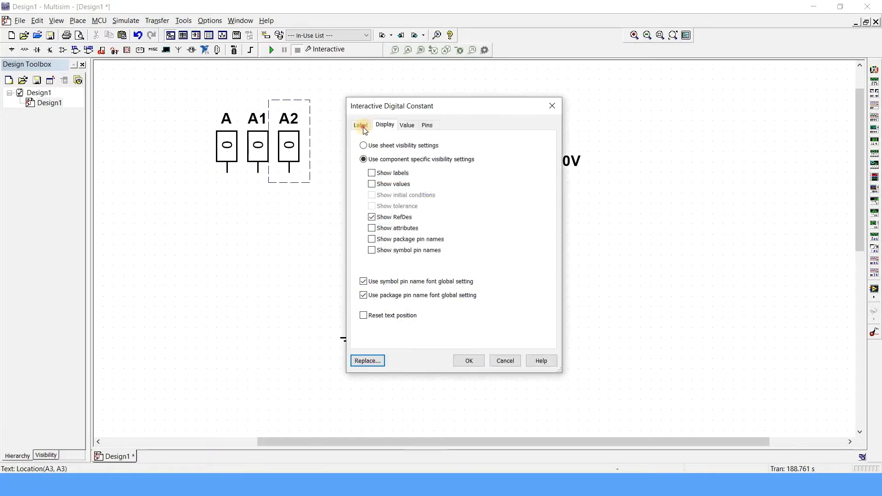
click(360, 125)
double_click(352, 156)
text(C)
key(Return)
double_click(258, 120)
text(B)
key(Return)
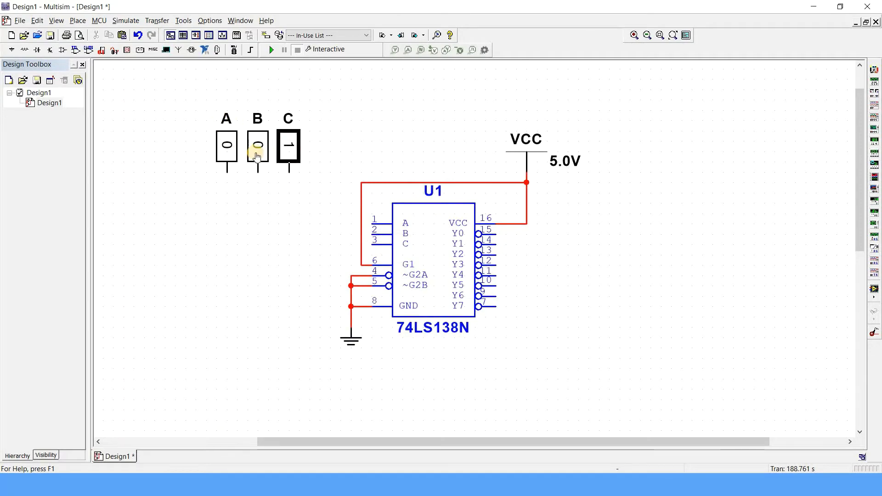
Set switch A to 1, then wire A, B and C to U1 pins 3, 2 and 1.
click(290, 156)
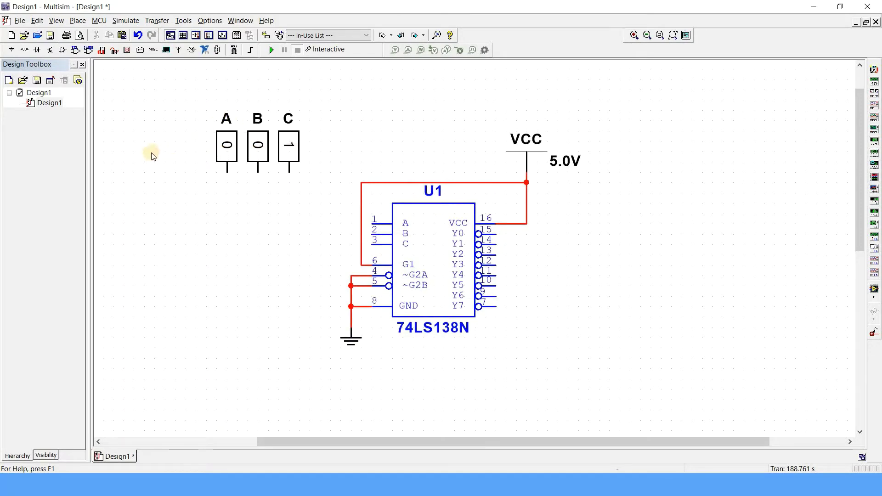
click(226, 148)
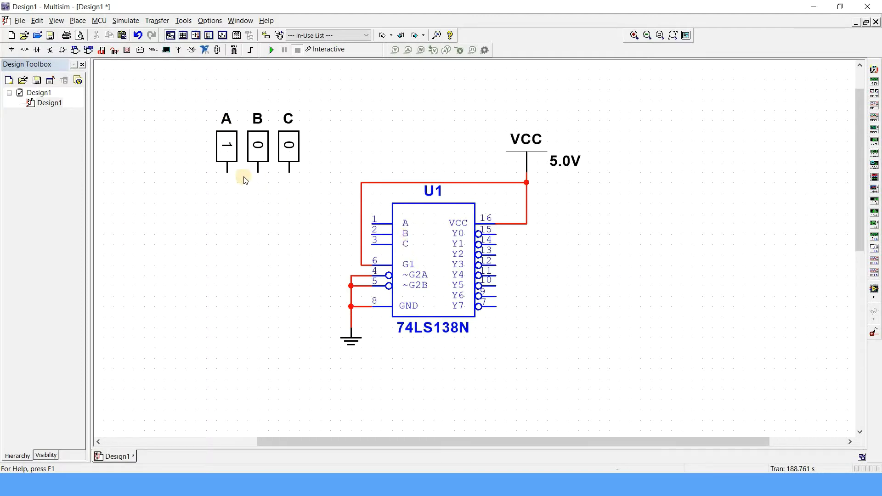
click(227, 173)
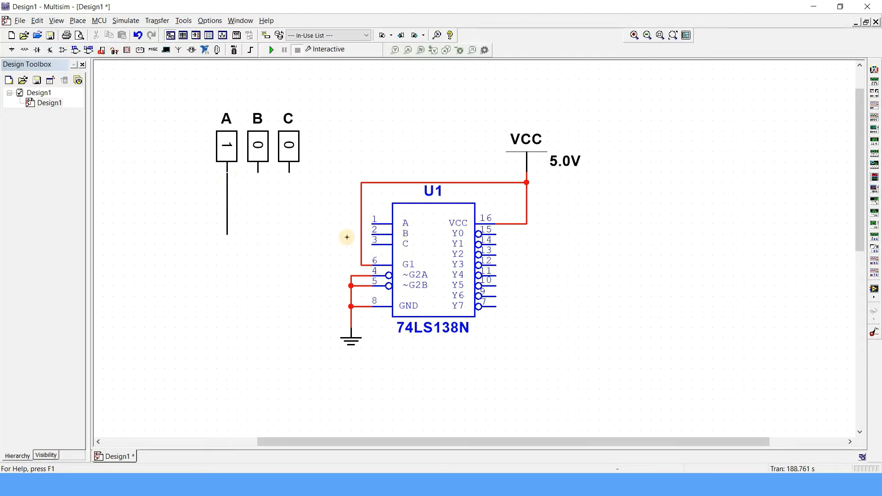
click(371, 245)
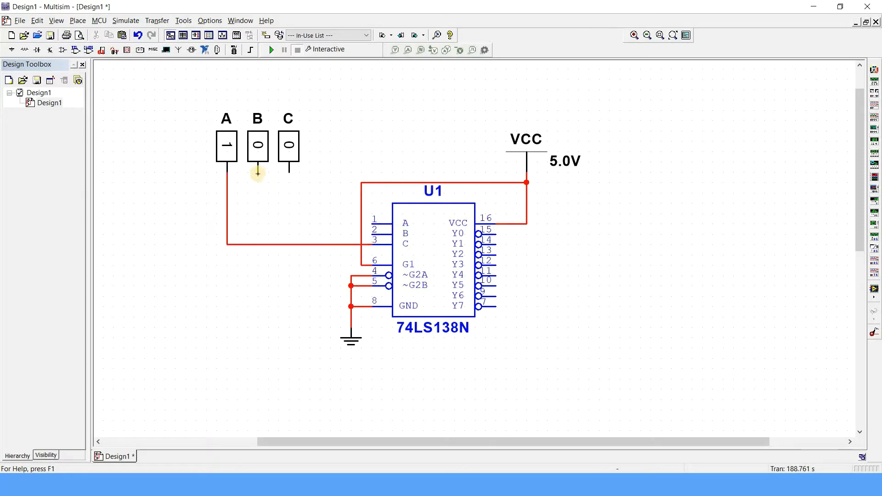
click(256, 173)
click(371, 235)
click(289, 174)
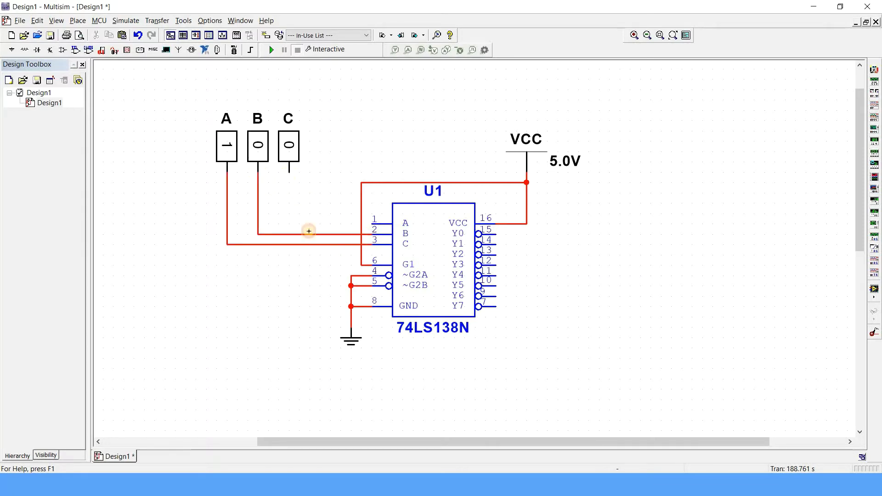
click(371, 223)
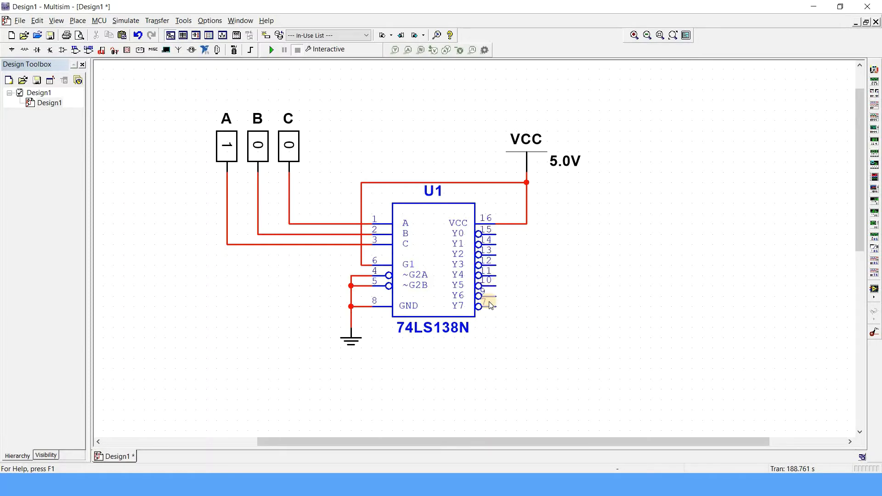
key(alt+Tab)
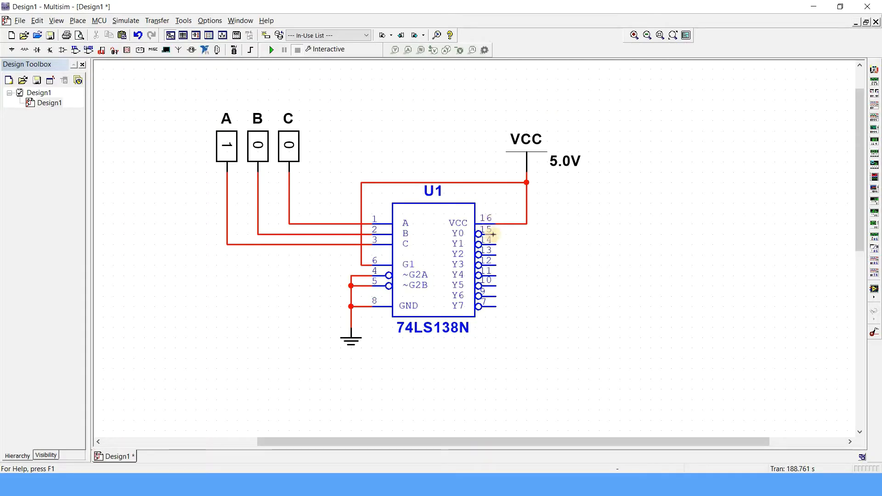
Search all groups for 74ls00 and place the 74LS00N chip U2 right of the decoder.
click(77, 20)
click(92, 30)
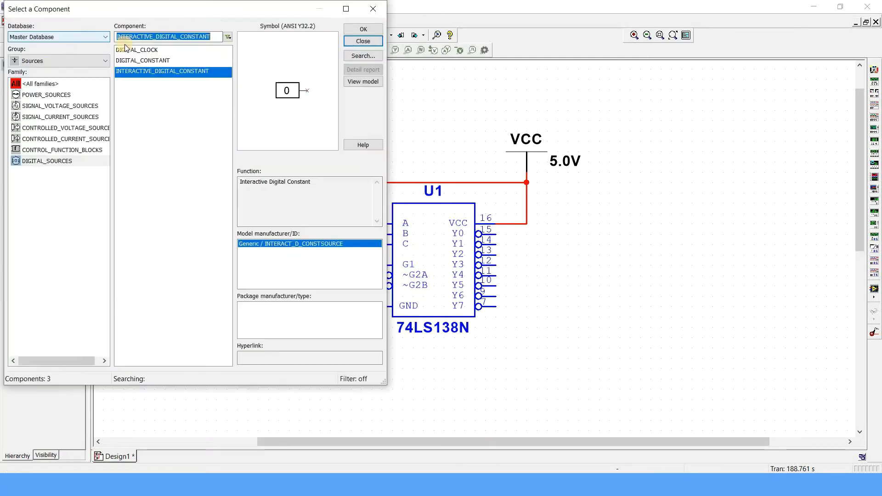
click(80, 62)
click(199, 40)
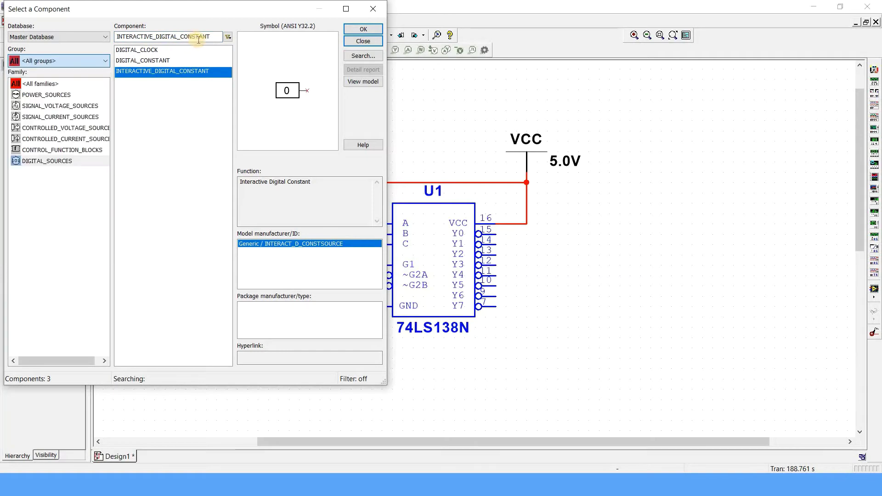
text(gro)
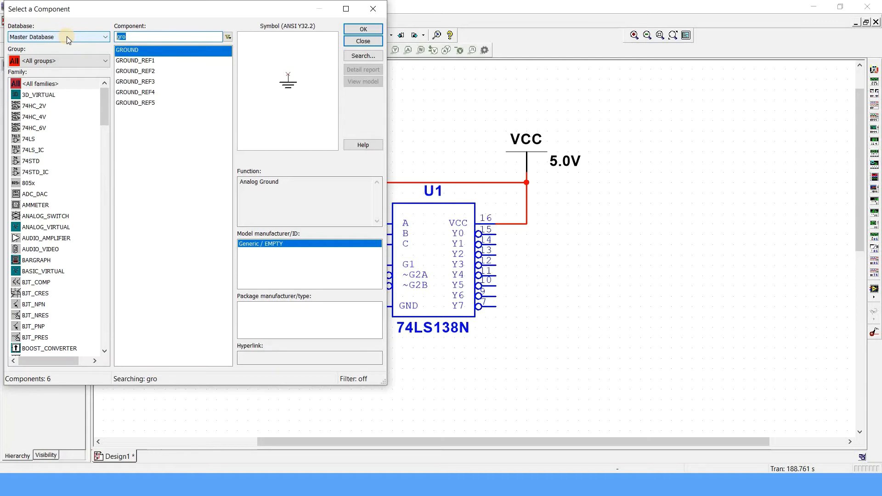
text(74ls00)
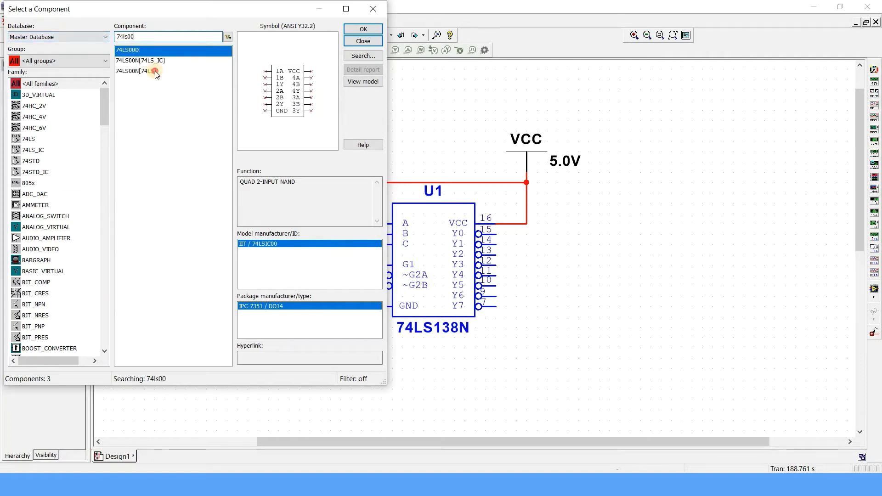
double_click(147, 60)
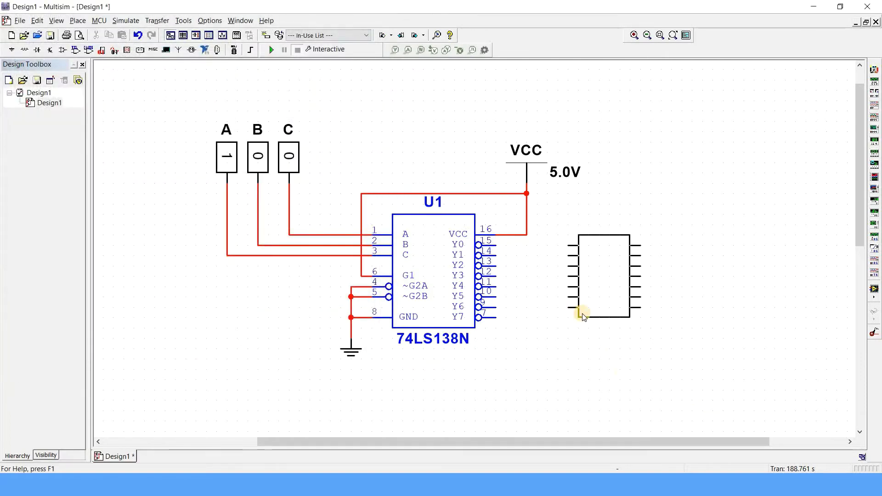
click(595, 305)
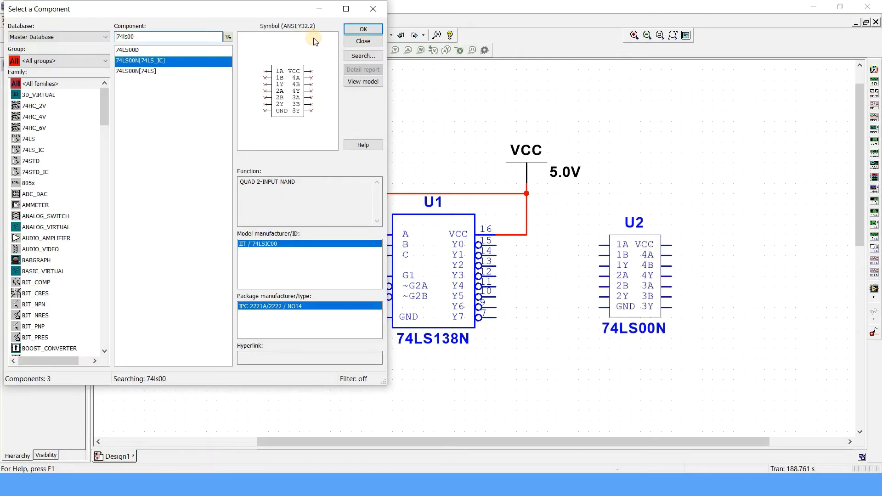
click(363, 41)
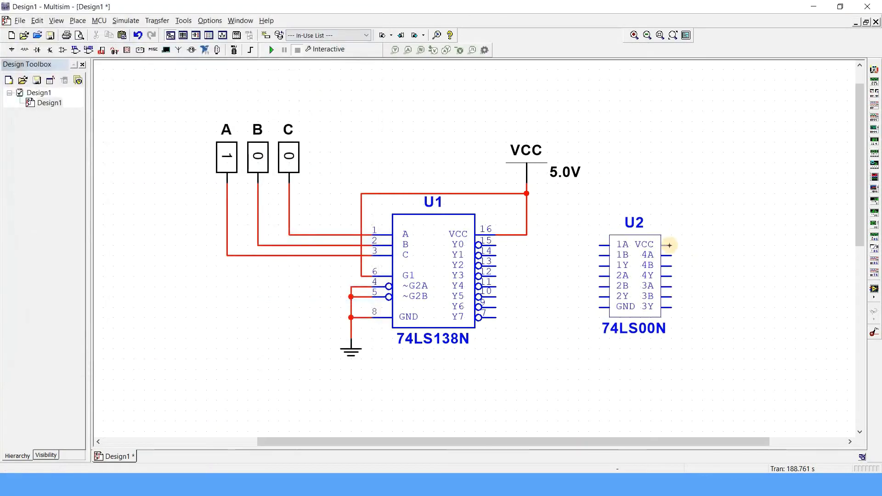
Wire U2's VCC pin to the 5.0V supply and its GND pin to the ground line.
click(669, 246)
click(527, 194)
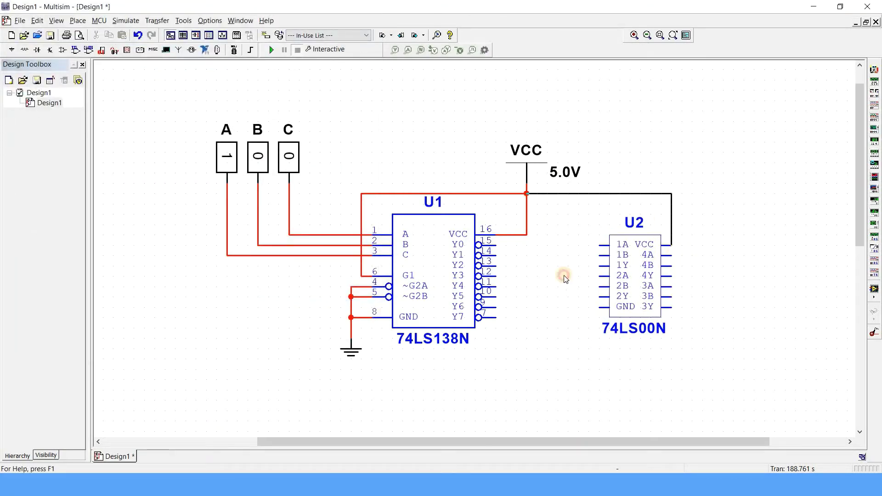
click(600, 307)
click(351, 328)
click(584, 306)
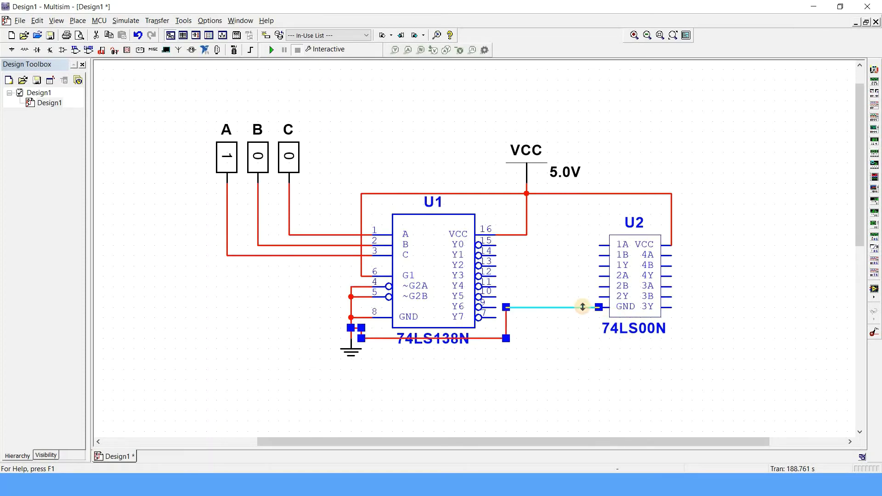
drag(583, 329, 583, 338)
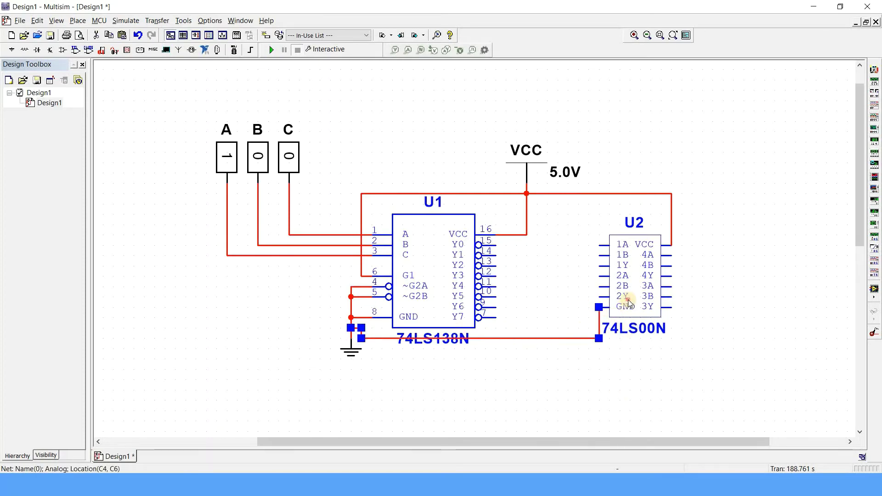
Move U2 further right and down on the sheet.
click(654, 307)
drag(654, 306, 685, 321)
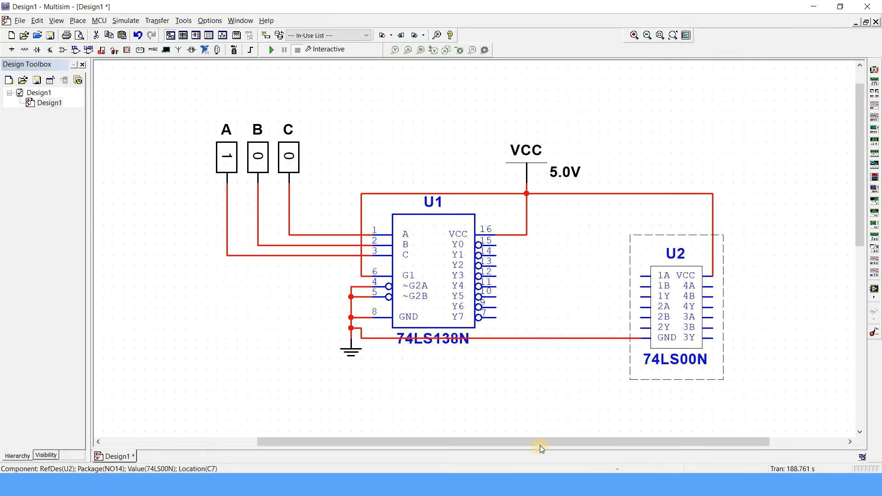
click(607, 438)
drag(607, 437, 671, 437)
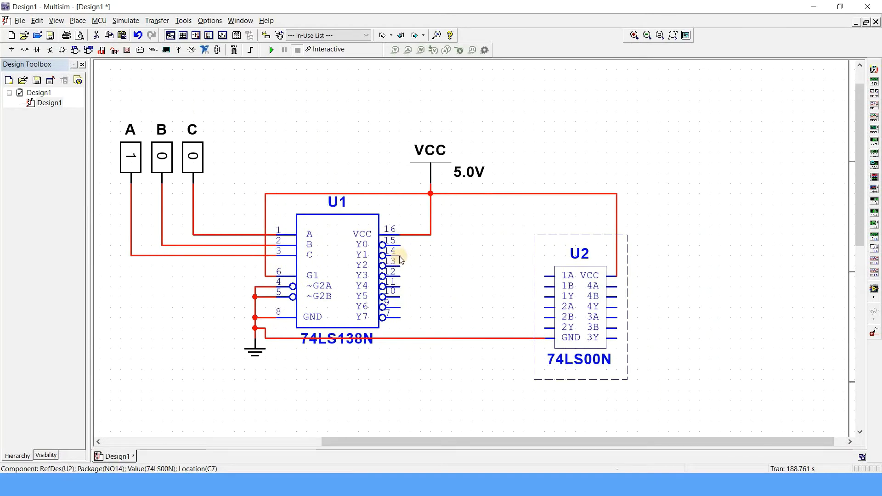
Wire decoder outputs Y1 and Y2 to U2 inputs 1A and 1B.
key(alt+Tab)
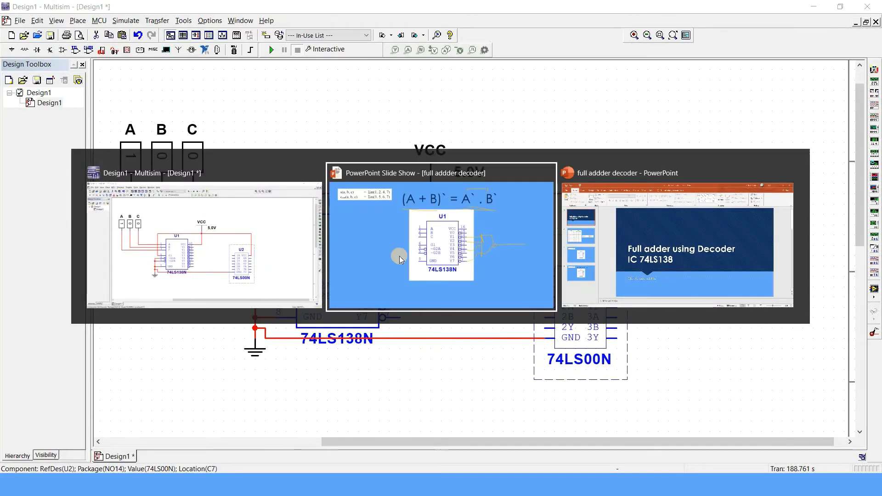
key(alt+shift+Tab)
click(400, 254)
click(543, 276)
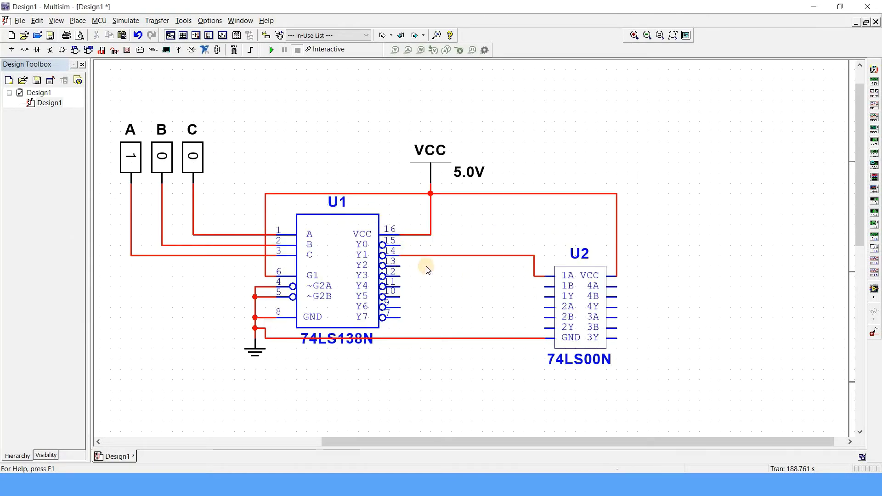
click(399, 265)
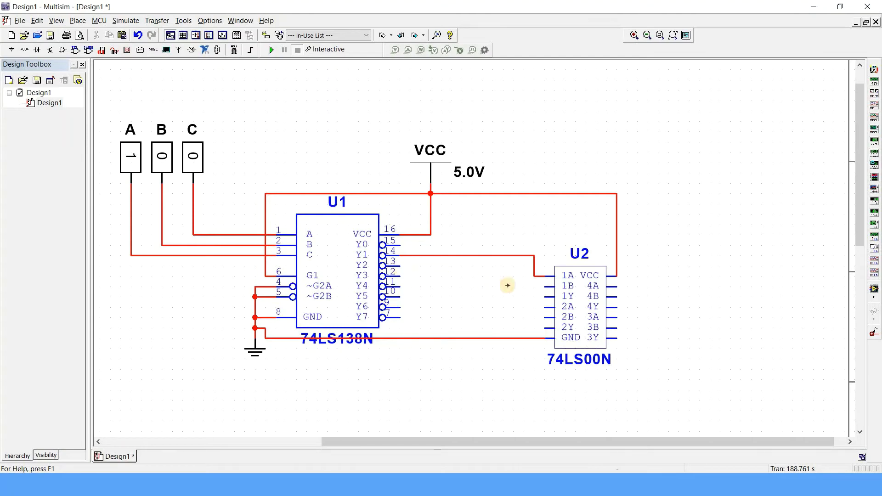
click(542, 295)
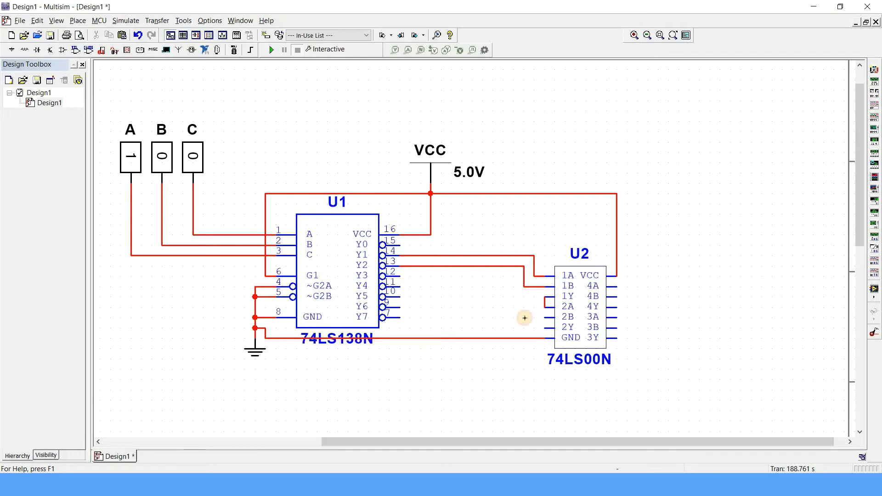
Chain 1Y to 2A and 2Y to 3A, and connect decoder output Y7 to 3B.
click(547, 306)
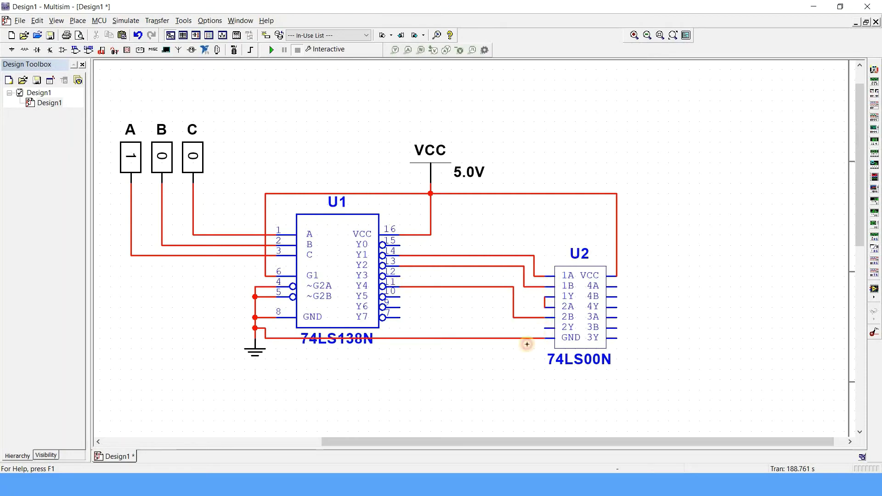
click(545, 328)
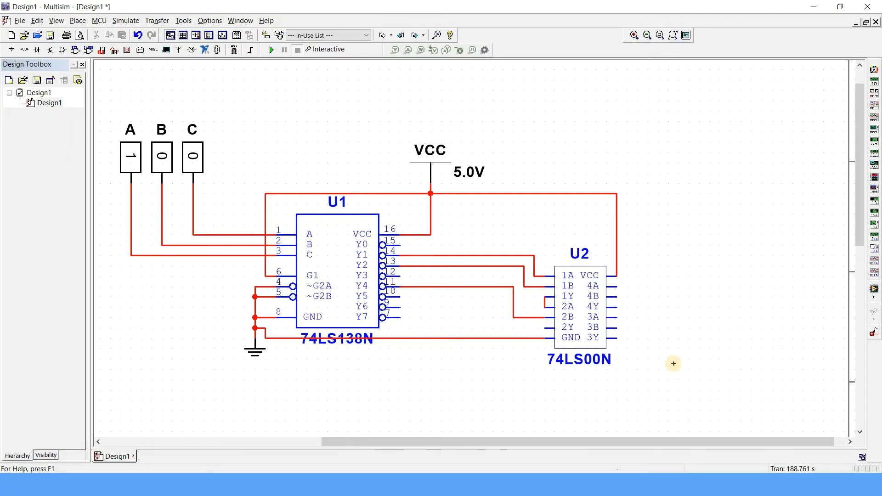
click(618, 318)
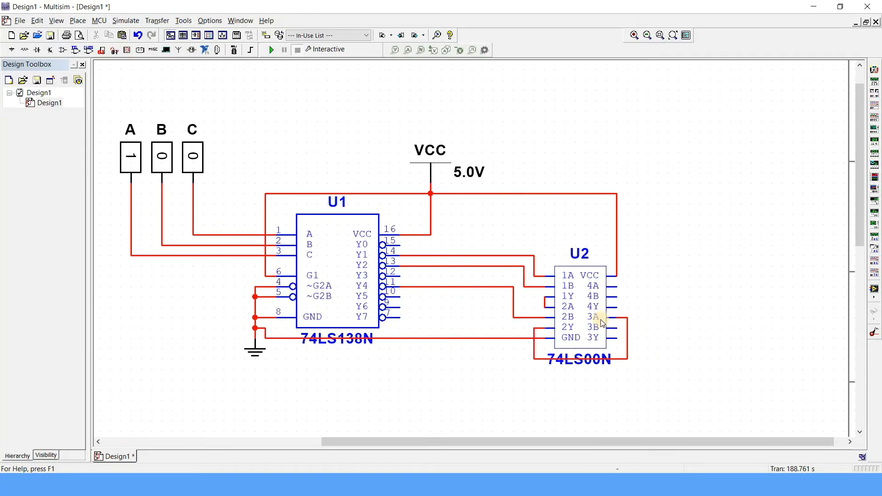
click(399, 319)
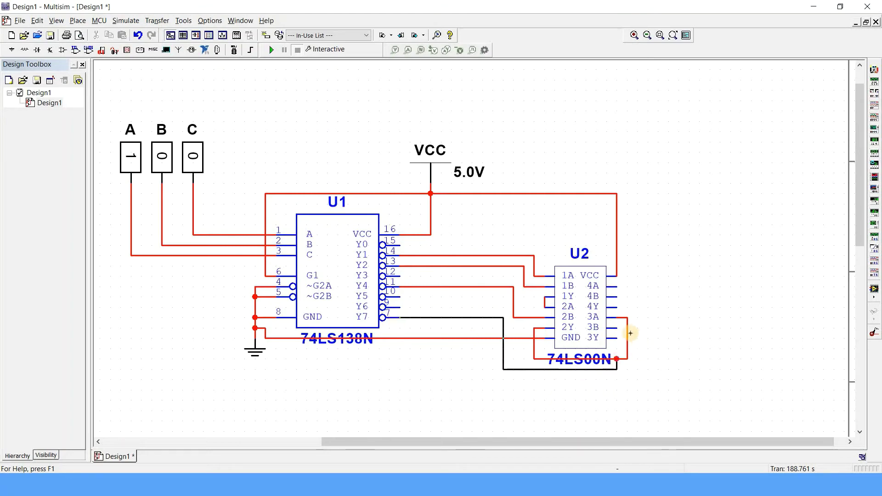
click(616, 341)
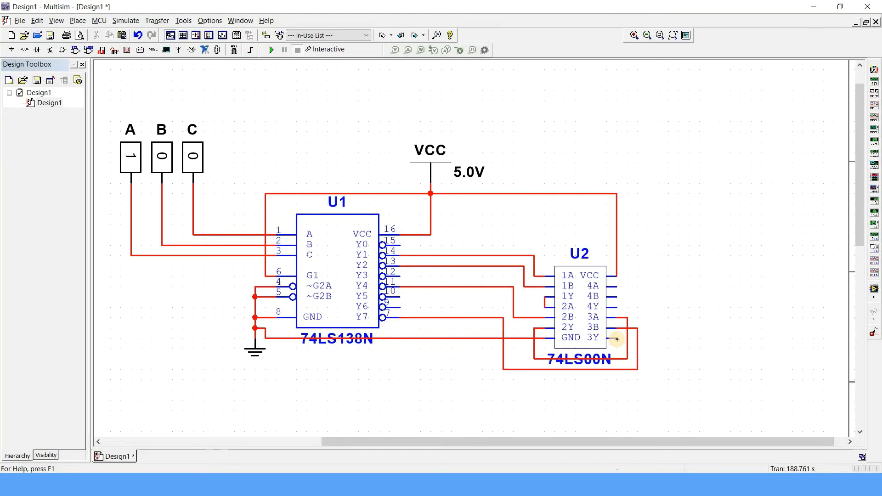
click(617, 339)
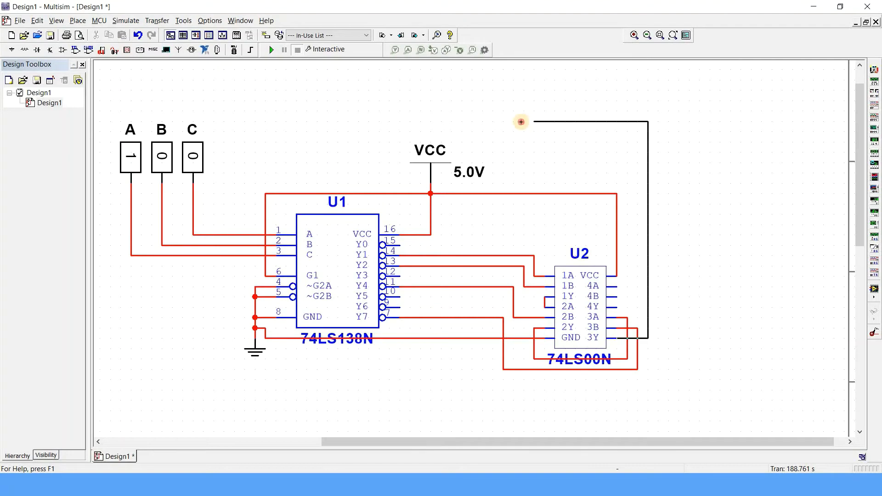
key(Escape)
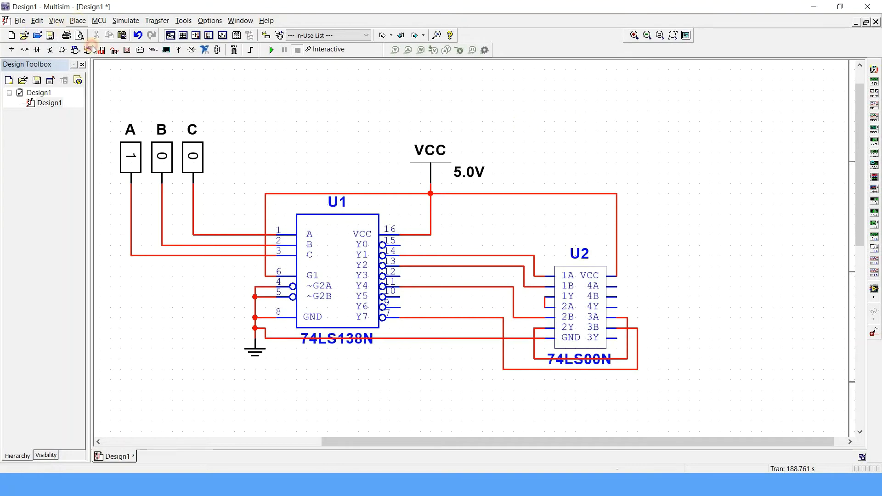
Search 'prob' and place two PROBE_BLUE probes, X1 and X2, side by side above the circuit.
click(78, 20)
click(126, 36)
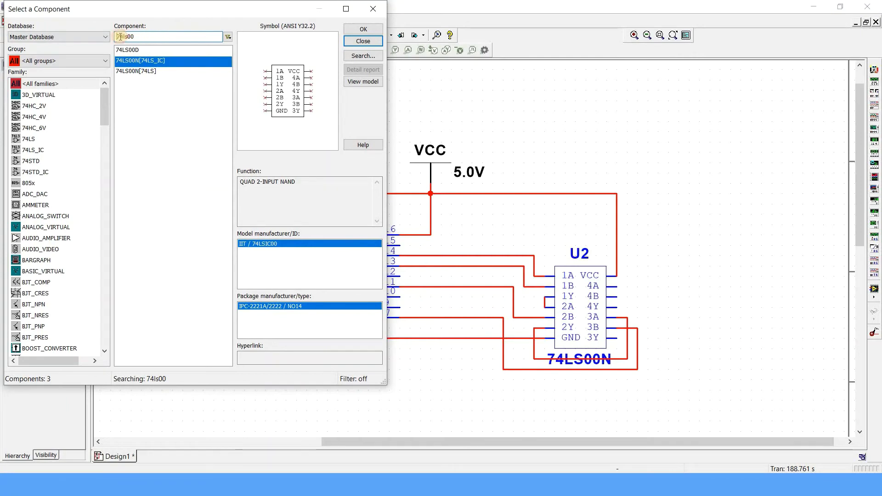
text(prob)
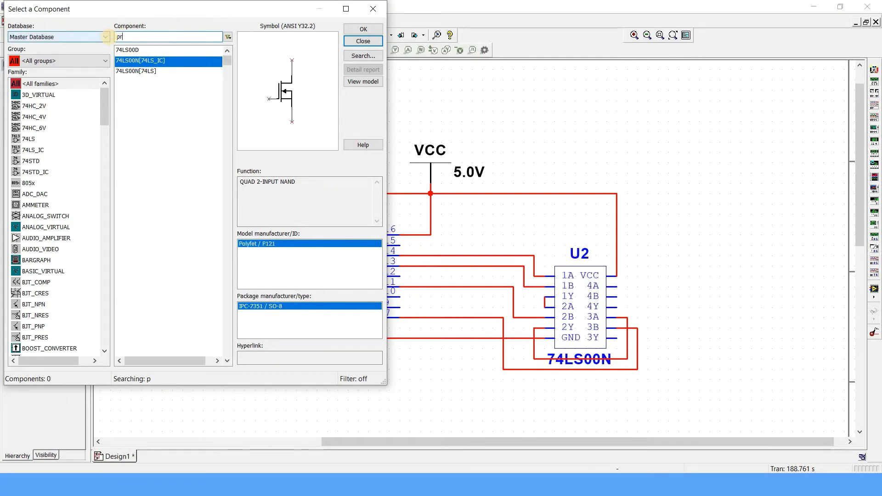
double_click(133, 60)
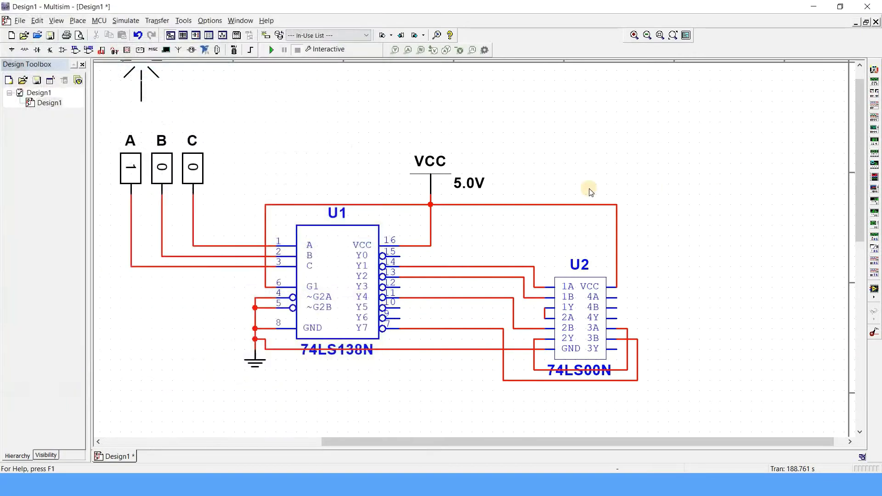
click(567, 155)
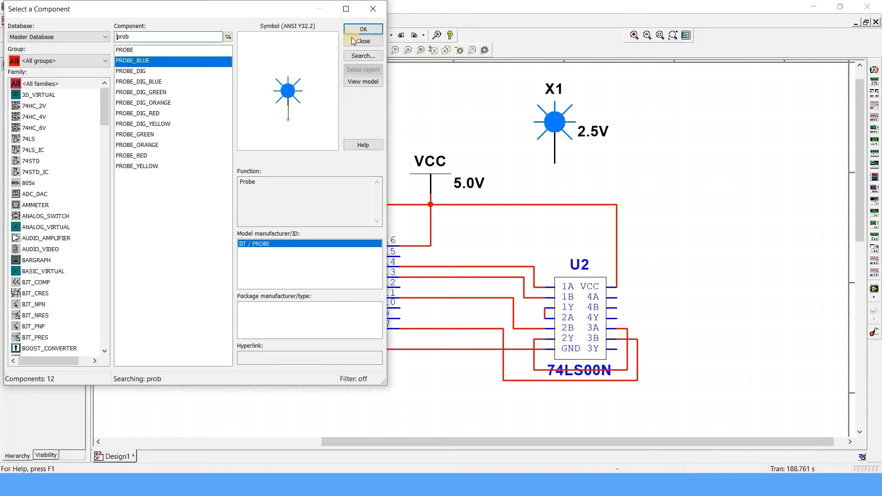
key(Return)
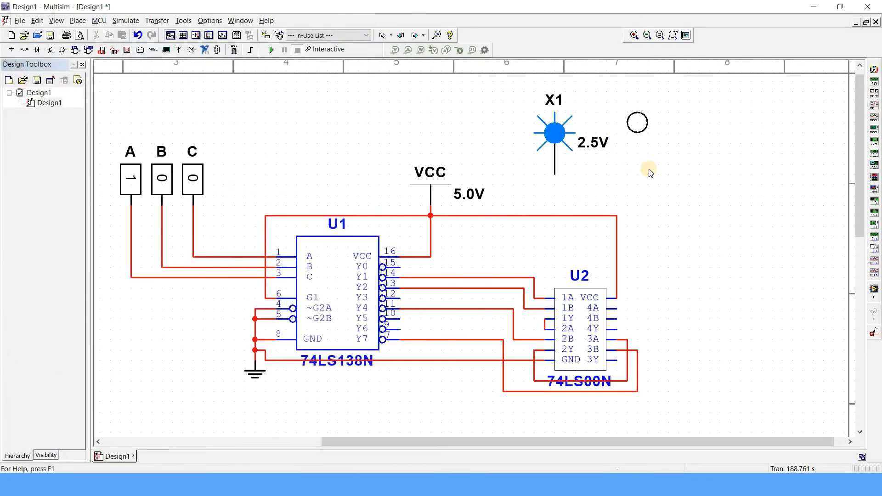
click(648, 138)
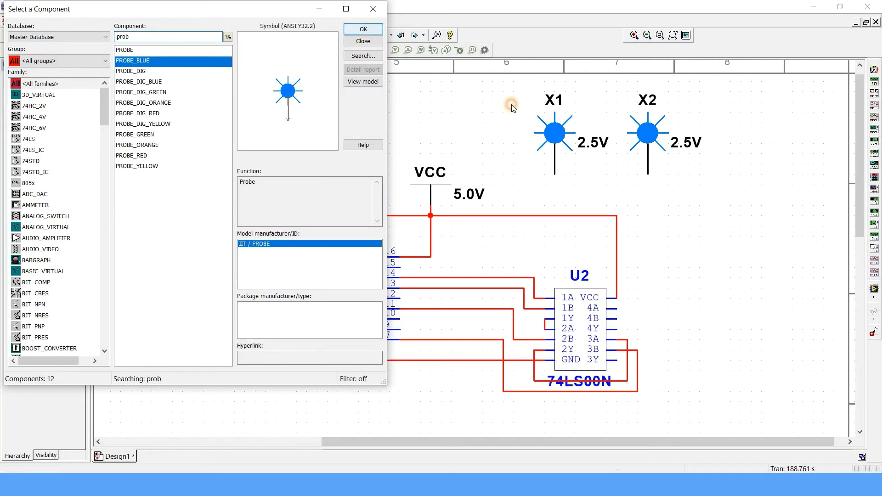
key(Escape)
click(524, 109)
Rename probe X1 to Sum and wire it to U2's 3Y output.
double_click(525, 109)
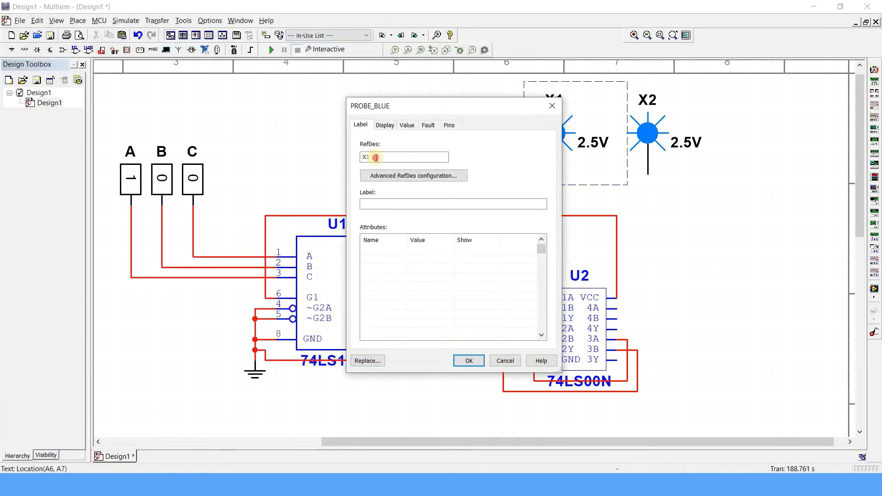
text(Sum)
key(Return)
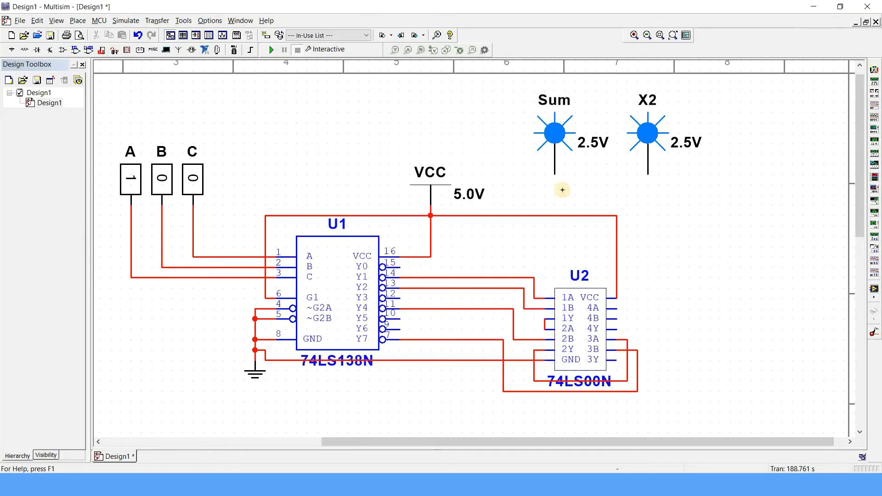
click(555, 173)
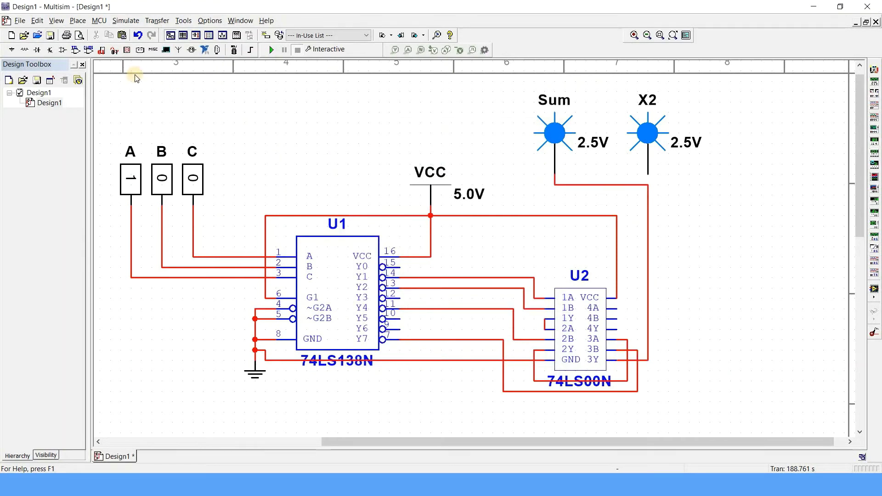
Run the simulation, switch inputs A, B and C to 1 so Sum lights, then stop.
click(273, 49)
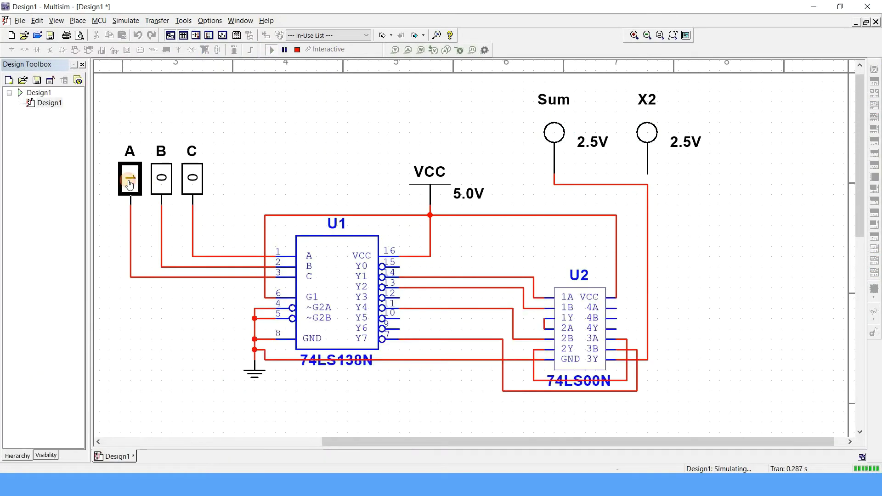
click(130, 178)
click(197, 180)
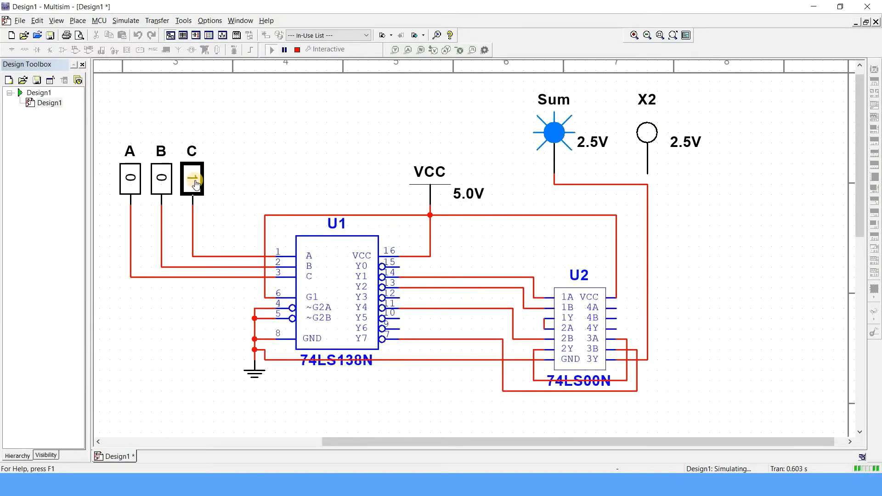
click(166, 183)
click(131, 180)
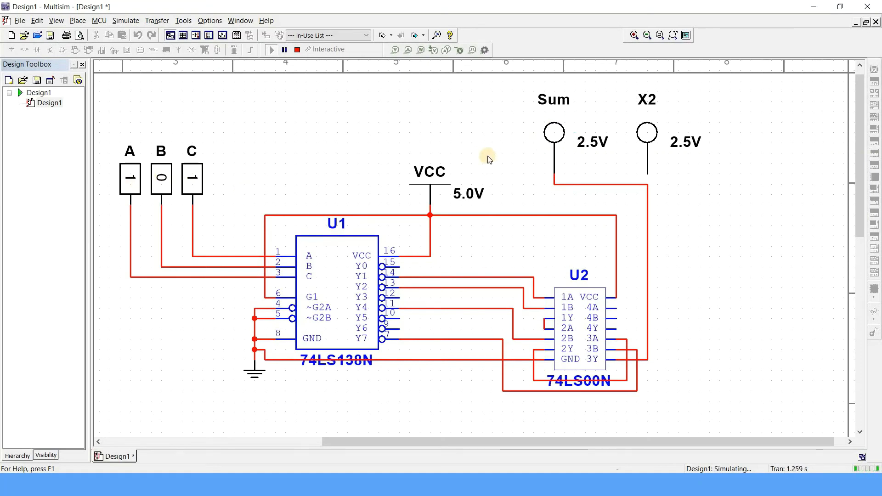
click(165, 178)
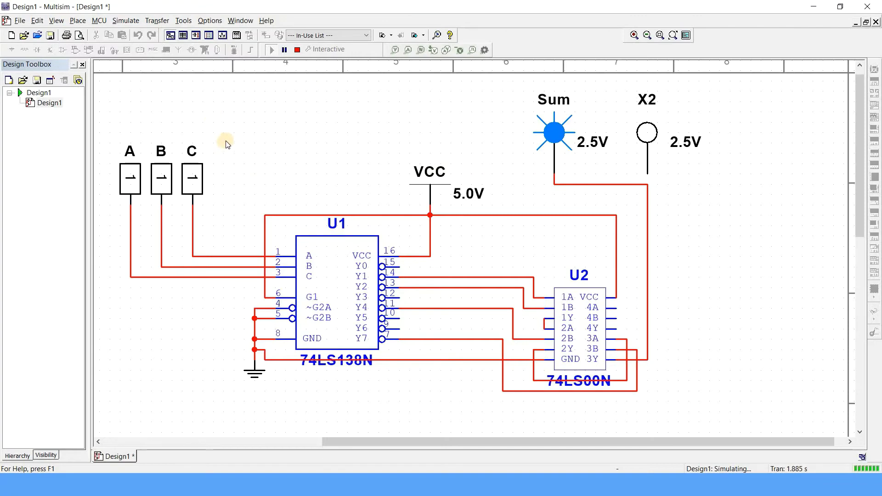
click(298, 51)
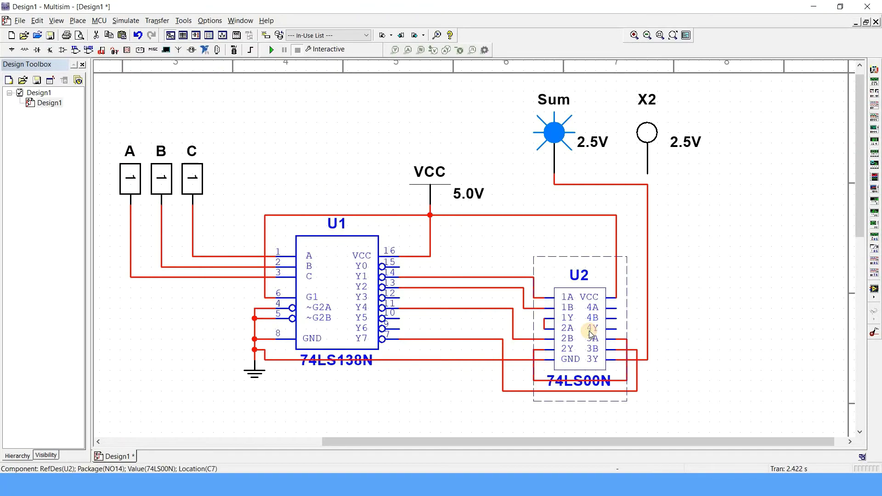
Paste a second 74LS00N as U3 below U2 and wire decoder Y3 to its 1A input.
key(ctrl+v)
scroll(474, 332, down, 3)
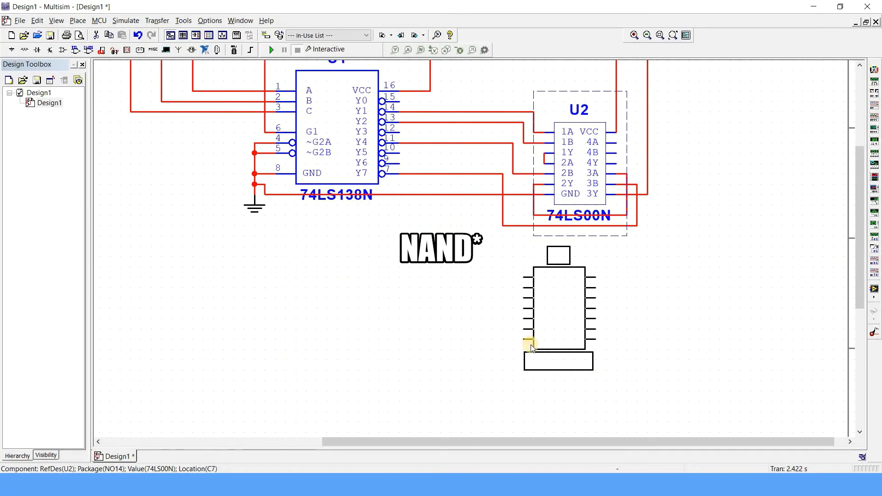
click(542, 346)
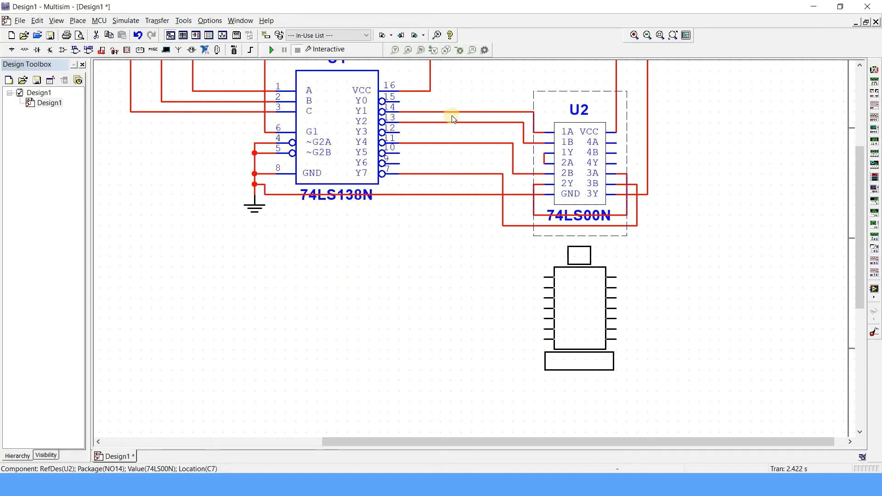
click(400, 133)
click(546, 277)
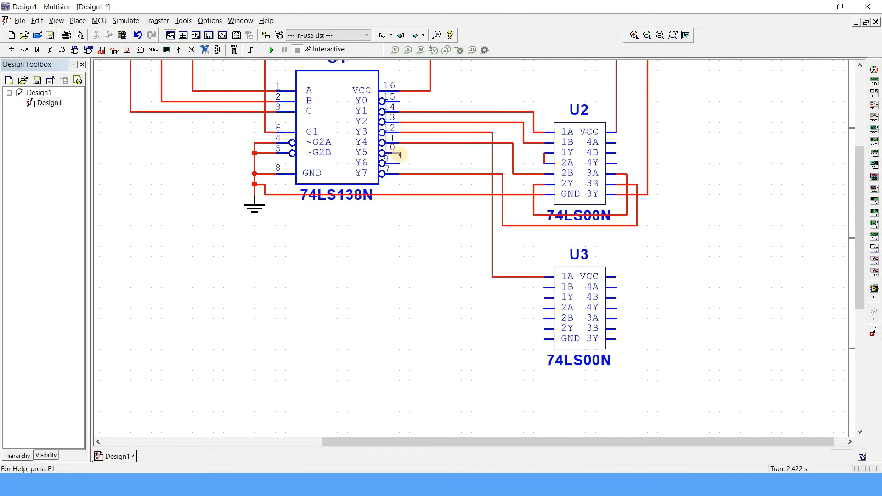
Wire decoder Y5 and Y6 to U3's inputs, and chain U3's 1Y to 2A and 2Y to 3A.
click(476, 269)
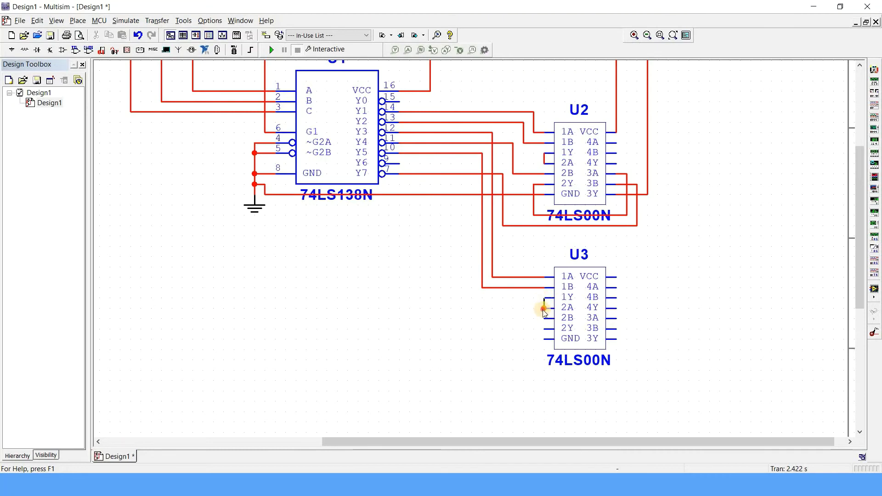
click(542, 318)
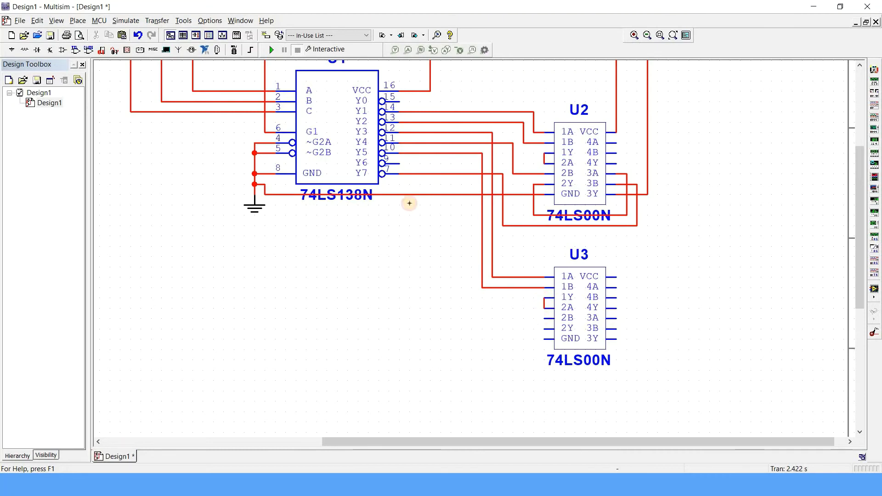
click(401, 169)
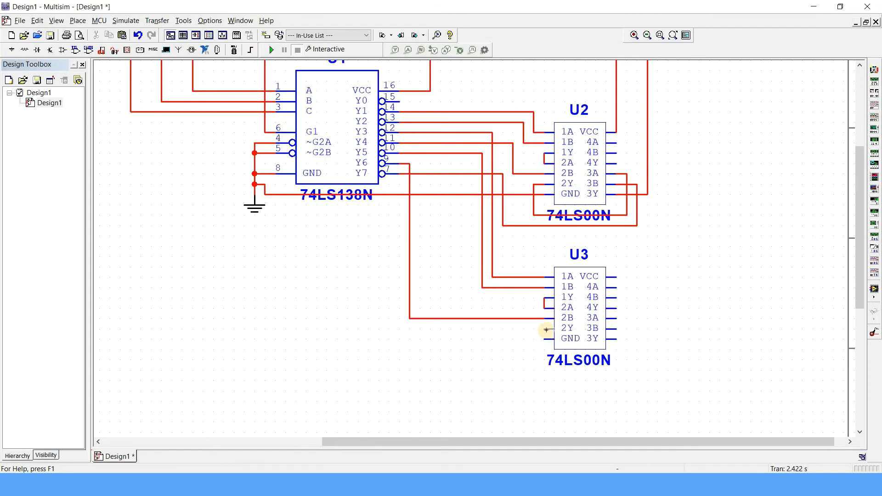
click(545, 307)
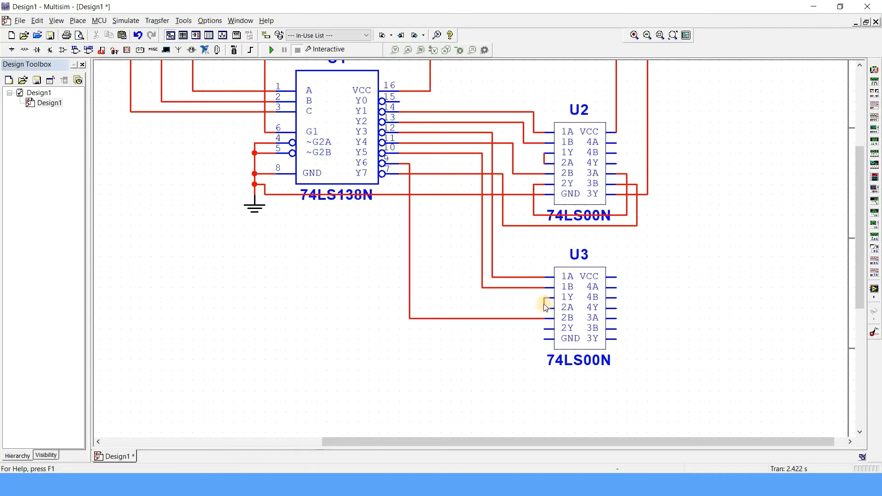
click(545, 329)
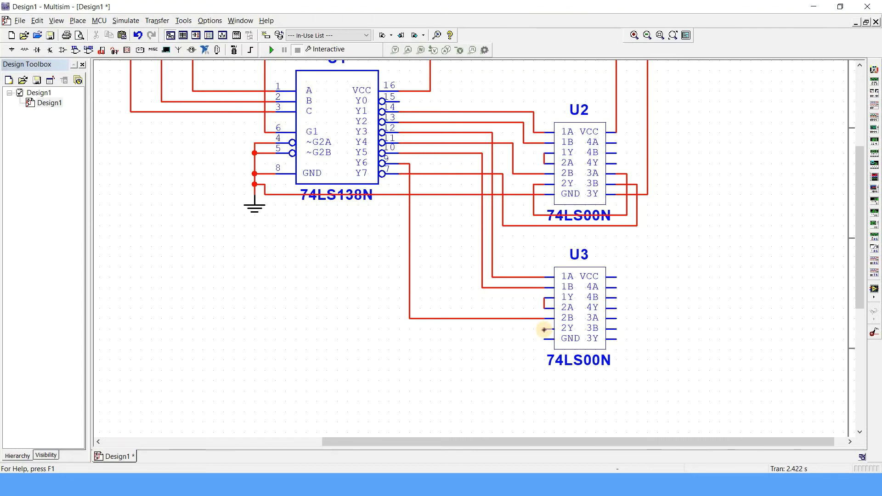
click(617, 318)
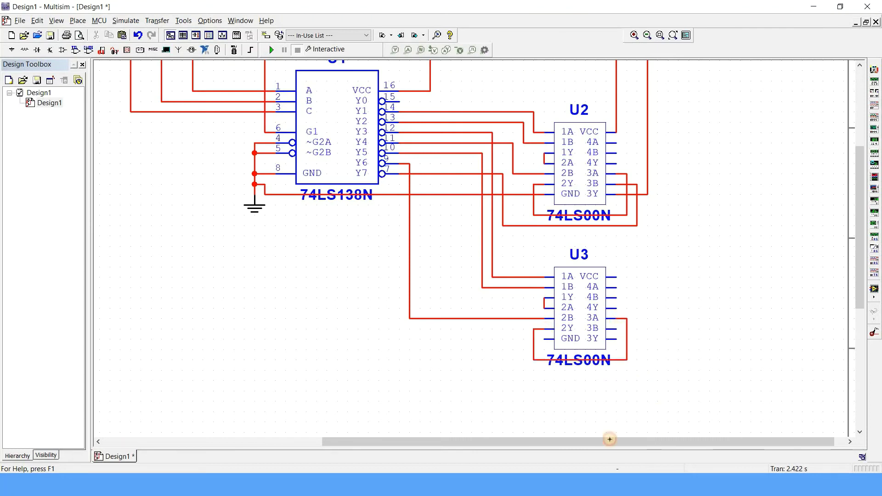
Join U3's 3B input to the Y7 line and tie U3's VCC to the supply wire.
click(481, 184)
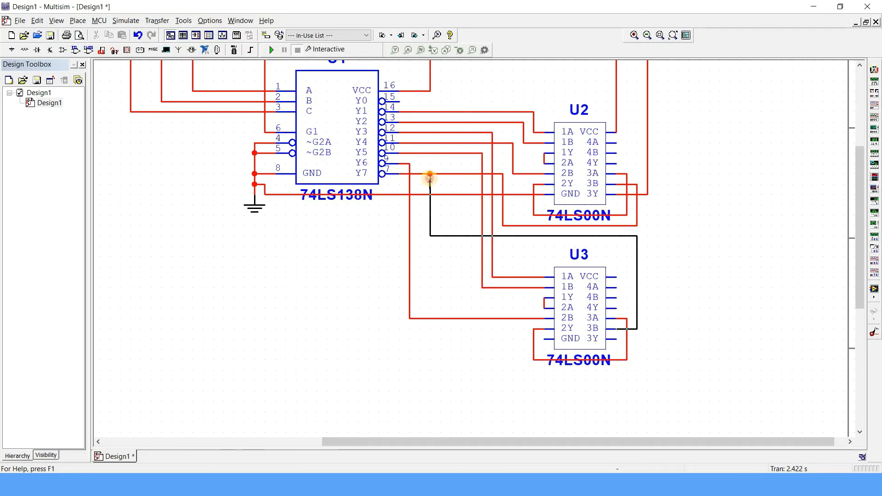
click(429, 176)
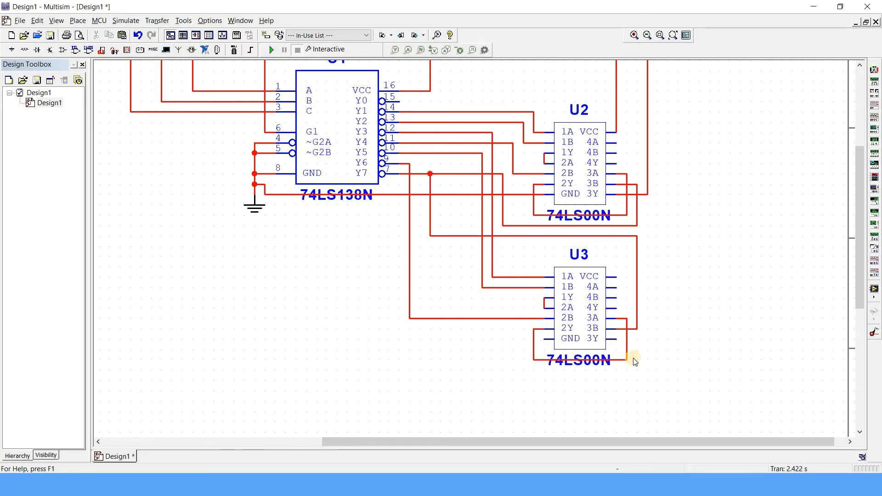
click(614, 276)
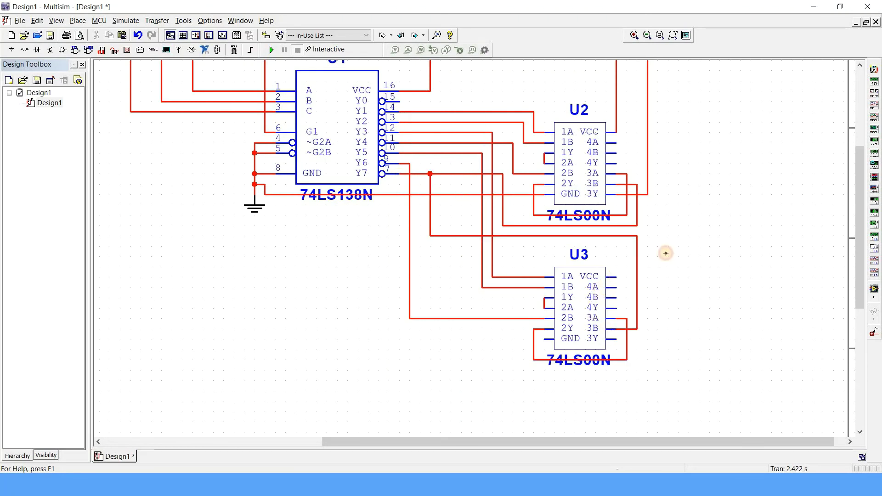
click(616, 123)
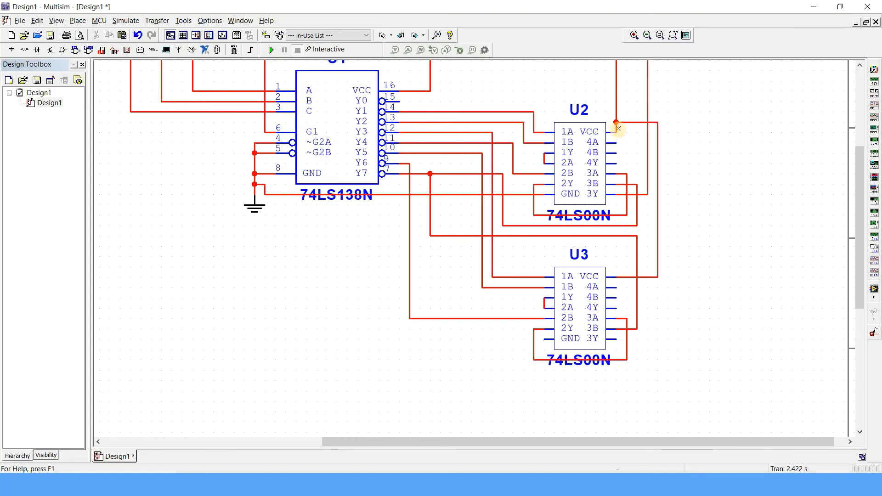
click(543, 341)
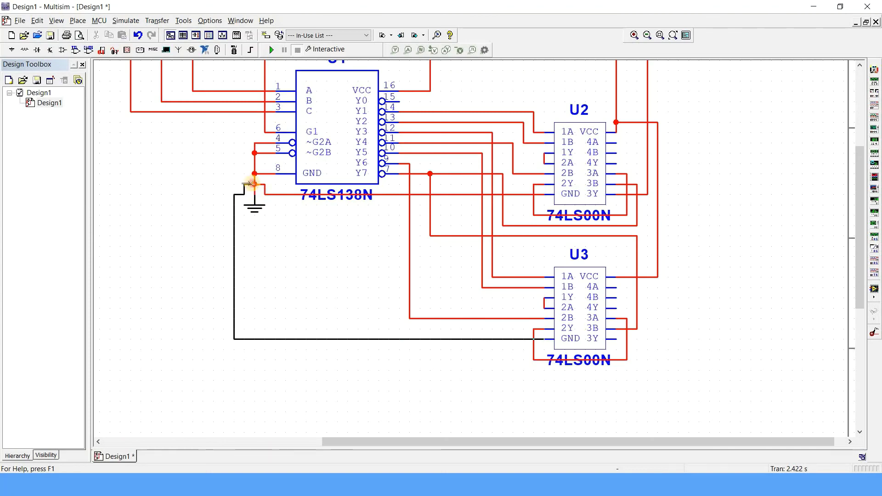
Connect U3's GND pin to ground.
click(254, 184)
scroll(822, 235, down, 1)
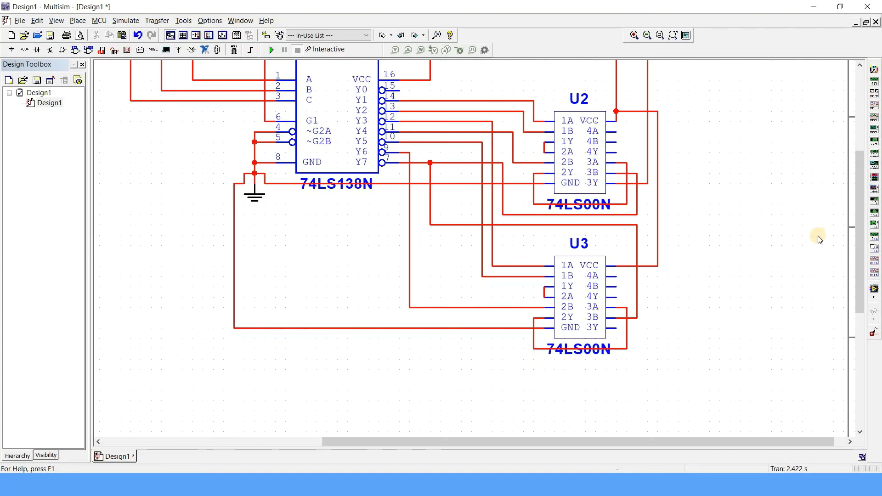
scroll(818, 236, down, 1)
scroll(838, 181, up, 5)
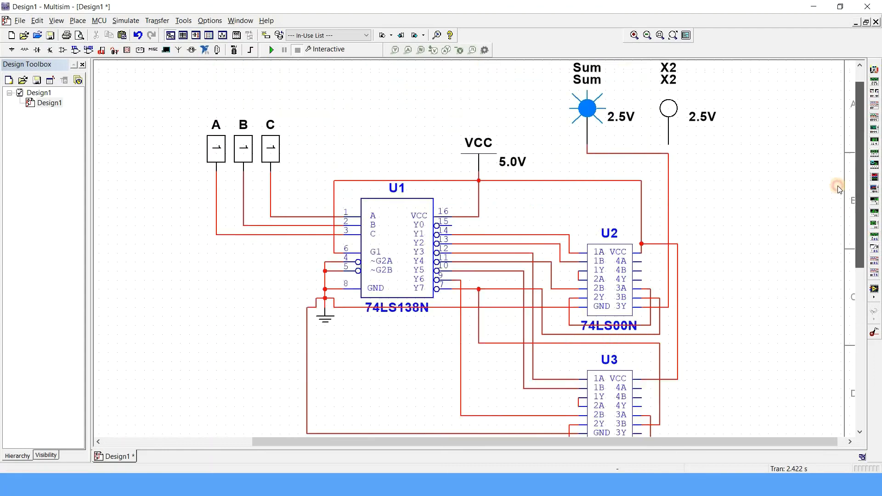
scroll(837, 190, down, 1)
scroll(707, 323, down, 1)
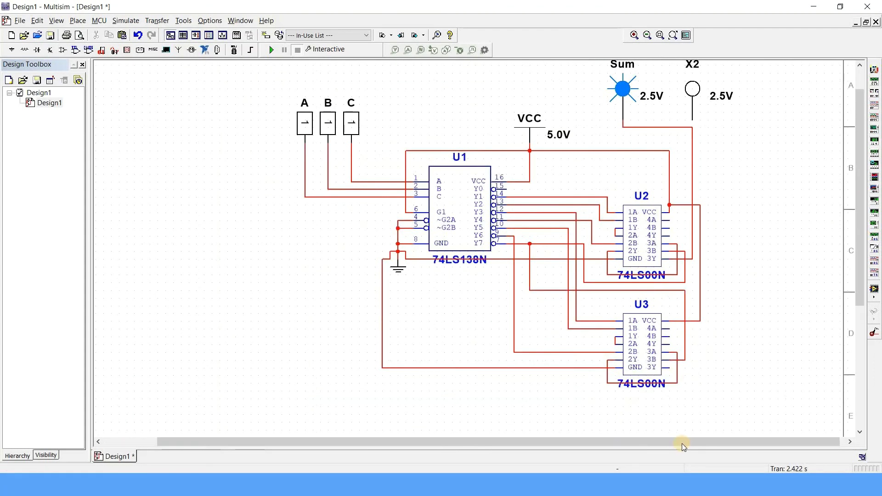
Rename the second probe X2 to Carry.
double_click(687, 64)
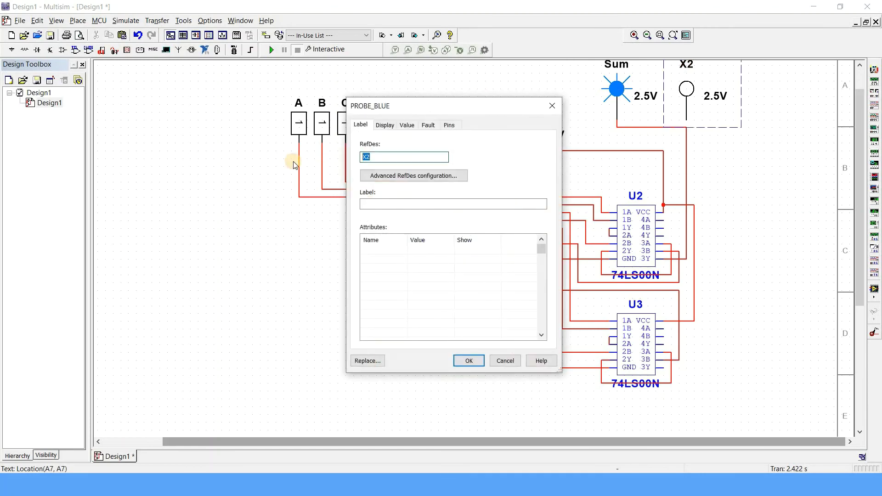
text(Carry)
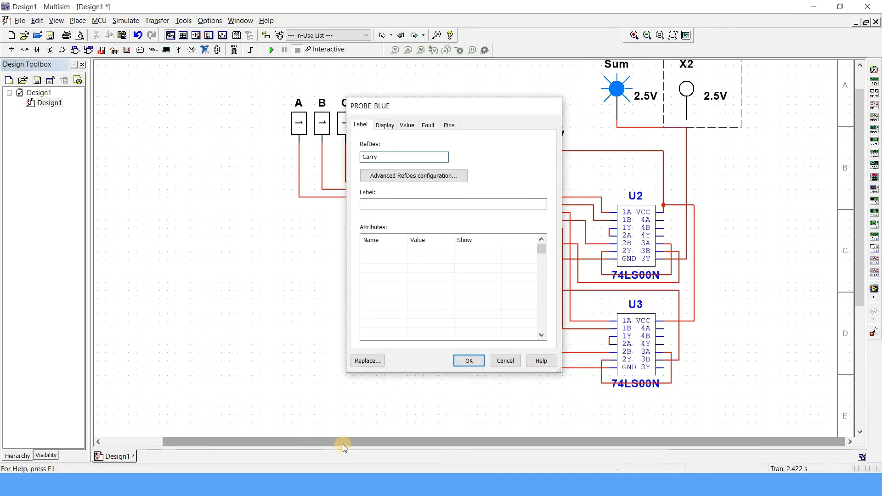
key(Return)
drag(415, 443, 809, 299)
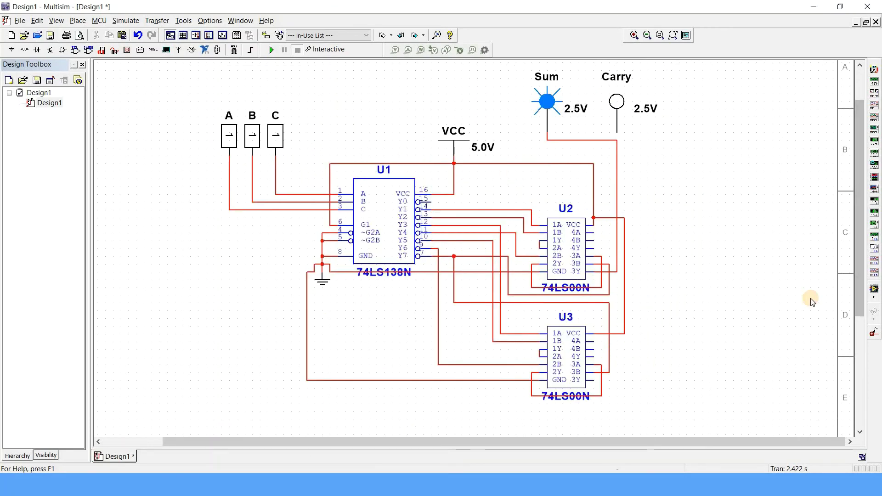
scroll(809, 299, up, 1)
Start the simulation, close the results panel and set input C to 0.
scroll(394, 148, down, 1)
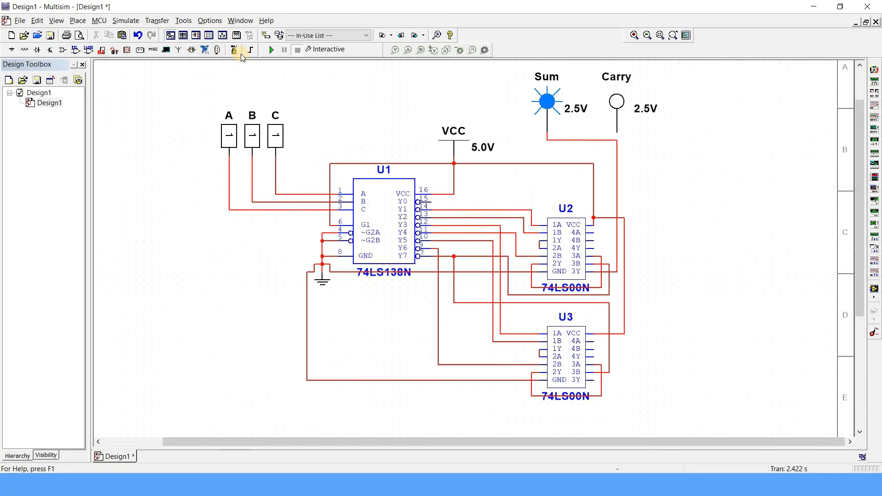
click(270, 51)
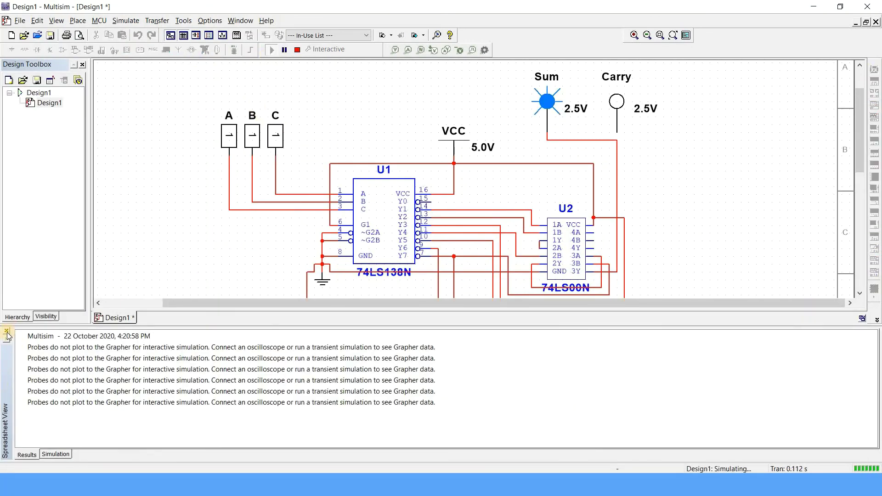
click(7, 333)
click(275, 135)
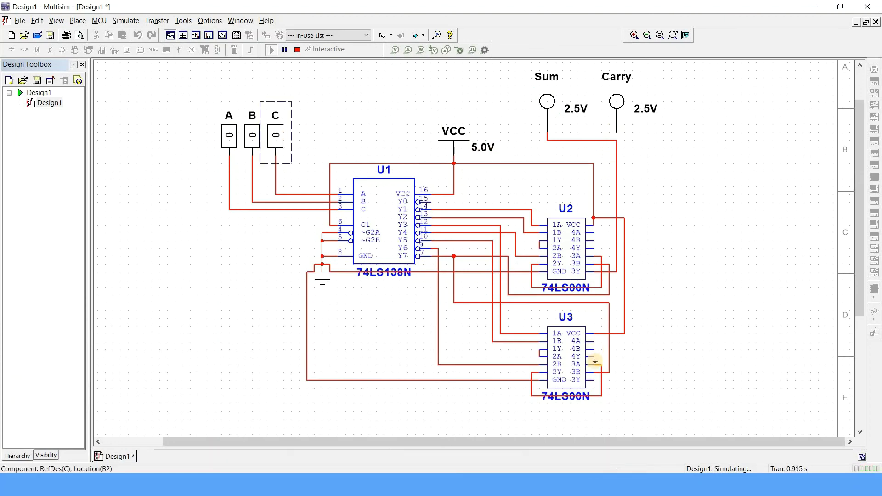
Wire U3's 3Y output to the Carry probe, then stop the simulation.
click(593, 380)
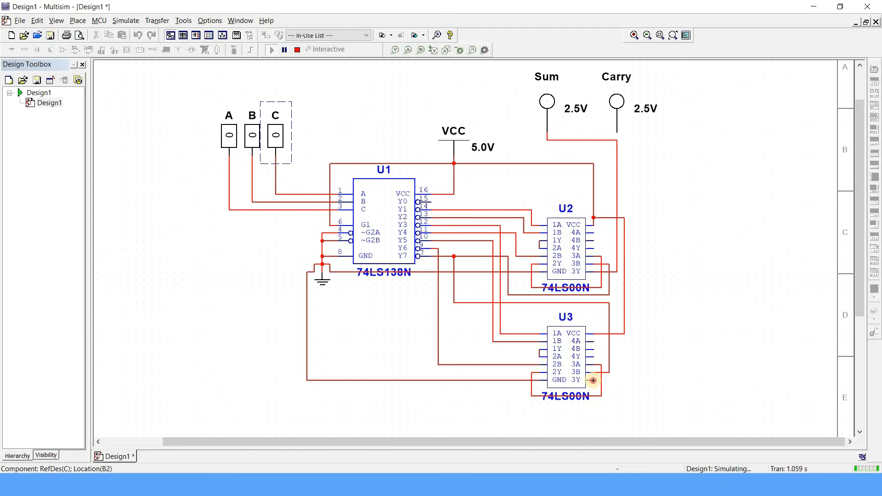
click(617, 132)
click(289, 81)
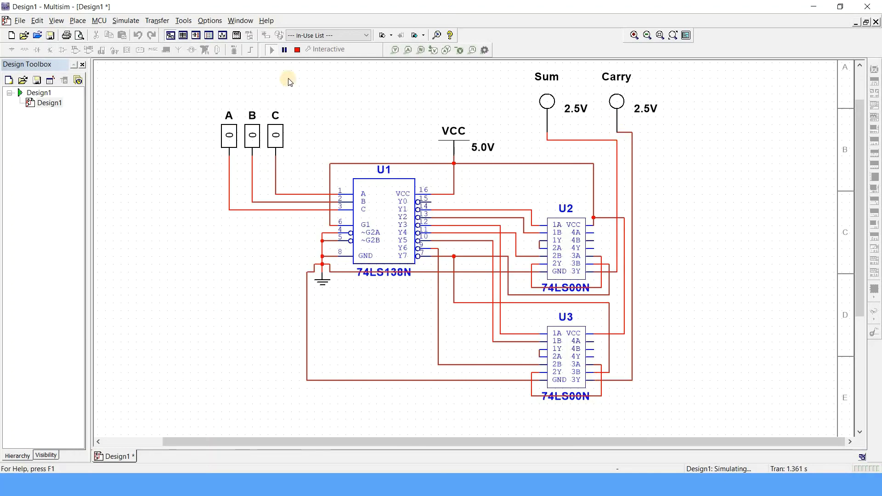
click(296, 50)
Restart the simulation and switch inputs C, B and A to 1, lighting Sum and Carry.
click(271, 50)
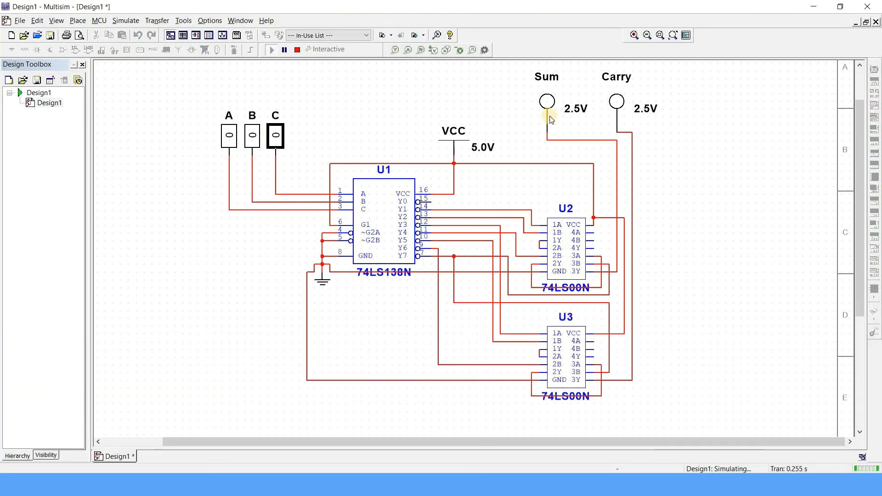
click(276, 136)
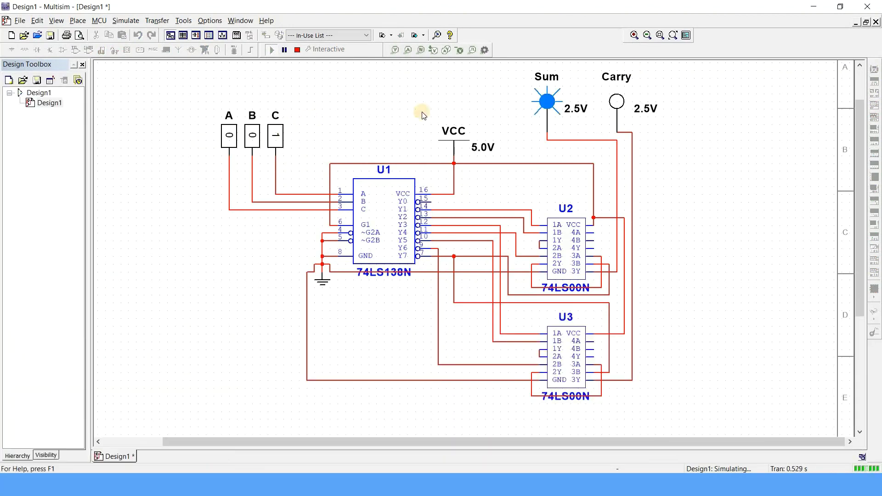
click(252, 136)
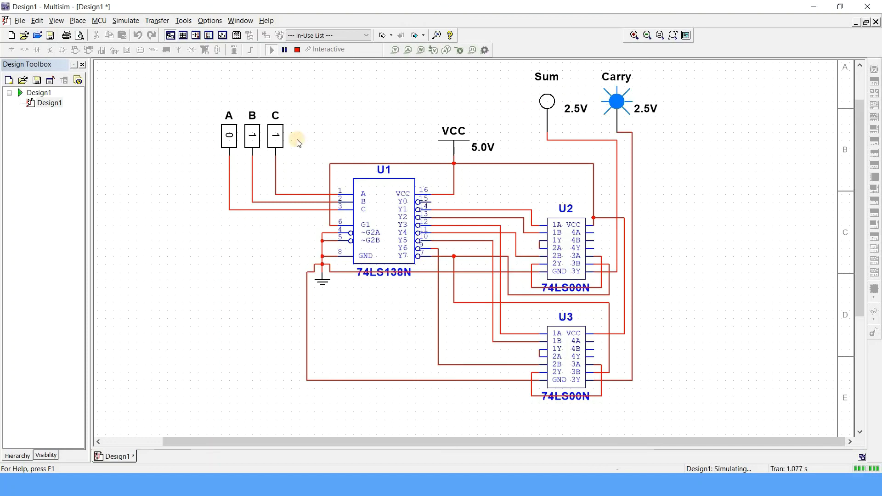
click(231, 138)
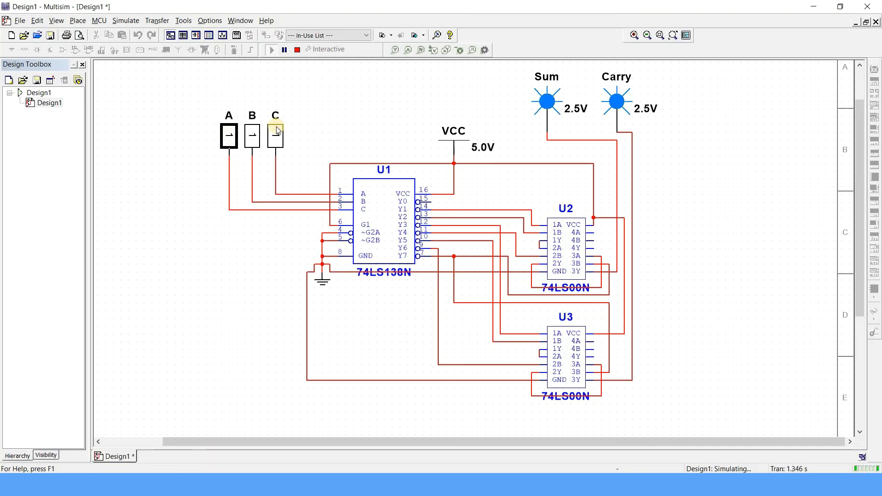